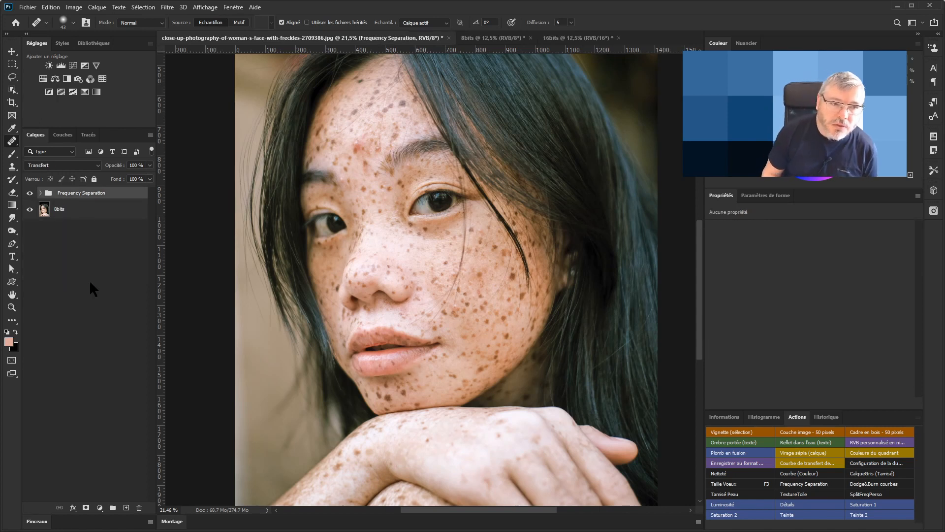
Delete the Frequency Separation group and duplicate the 8bits layer twice.
{"action": "left_click", "coordinate": [140, 507]}
{"action": "key", "text": "ctrl+j"}
{"action": "key", "text": "ctrl+j"}
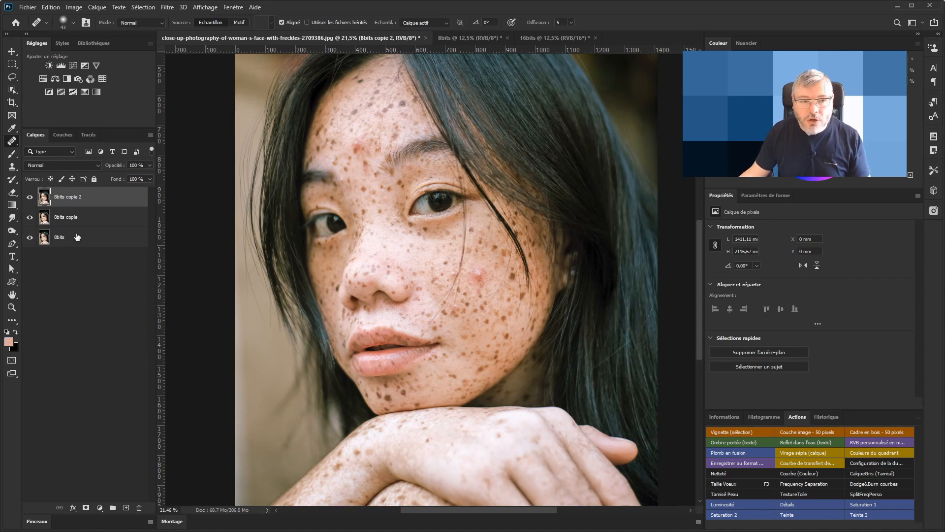
Hide the 8bits copie 2 layer and select the 8bits copie layer for editing.
{"action": "left_click", "coordinate": [74, 239]}
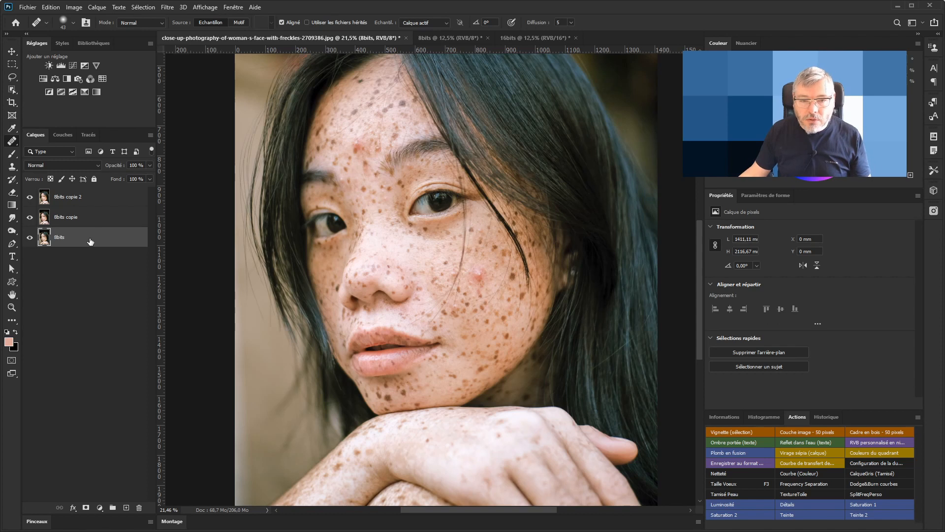
{"action": "left_click", "coordinate": [89, 223]}
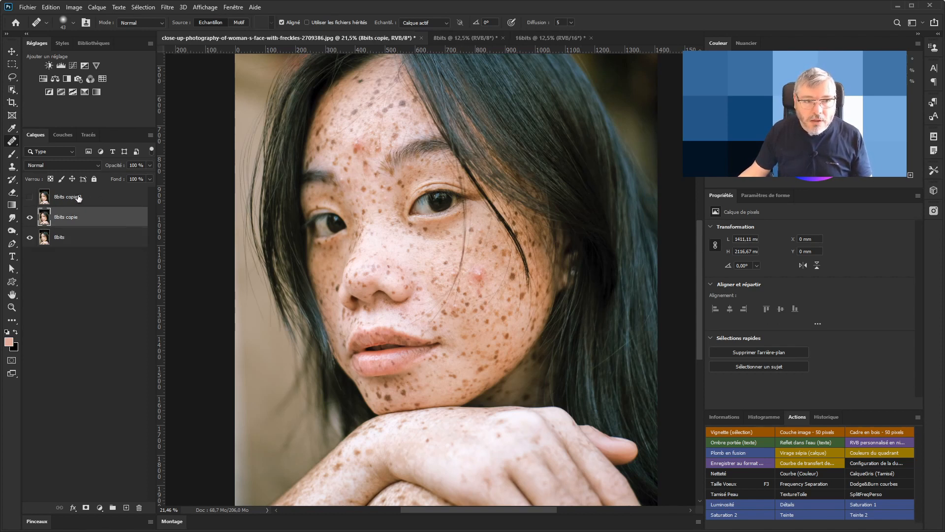
{"action": "left_click", "coordinate": [93, 198]}
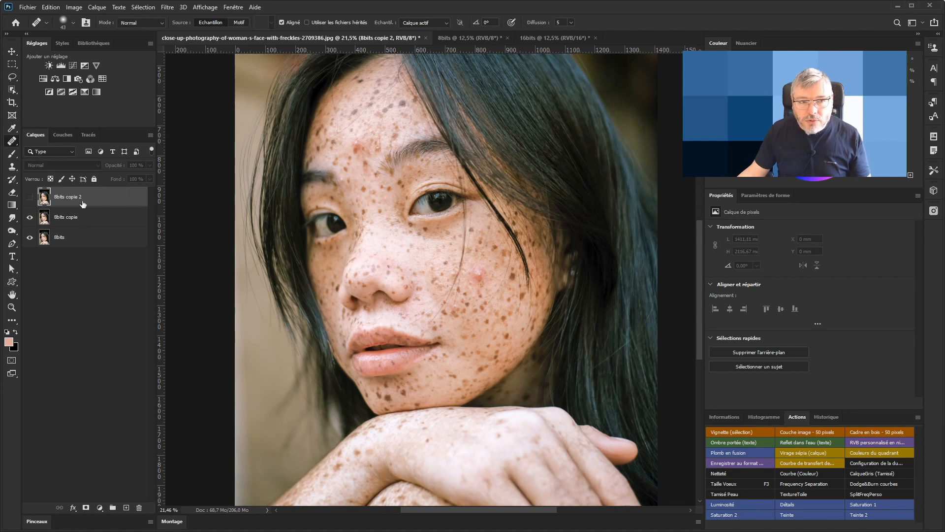
{"action": "left_click", "coordinate": [112, 224]}
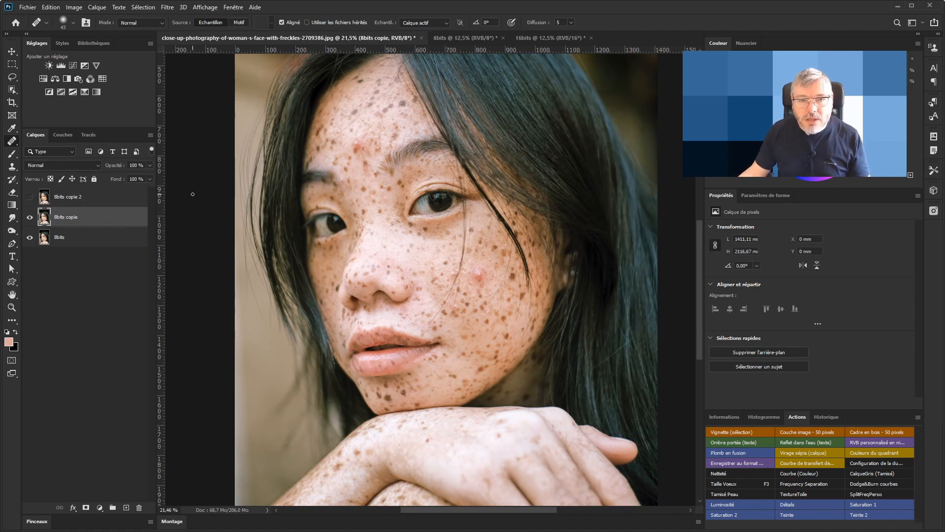
Apply a Gaussian blur with a radius of 8.0 pixels to the 8bits copie layer, judging the skin at 100% zoom.
{"action": "left_click", "coordinate": [167, 8]}
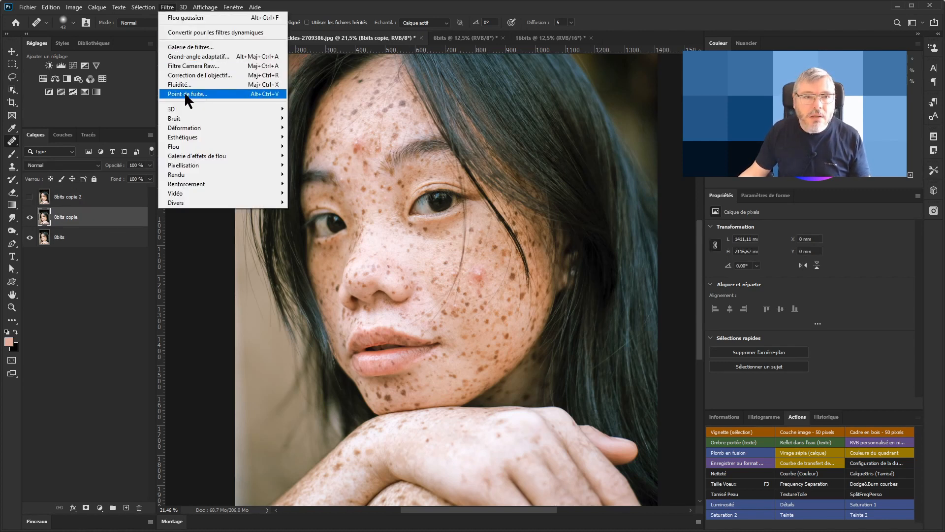
{"action": "mouse_move", "coordinate": [199, 146]}
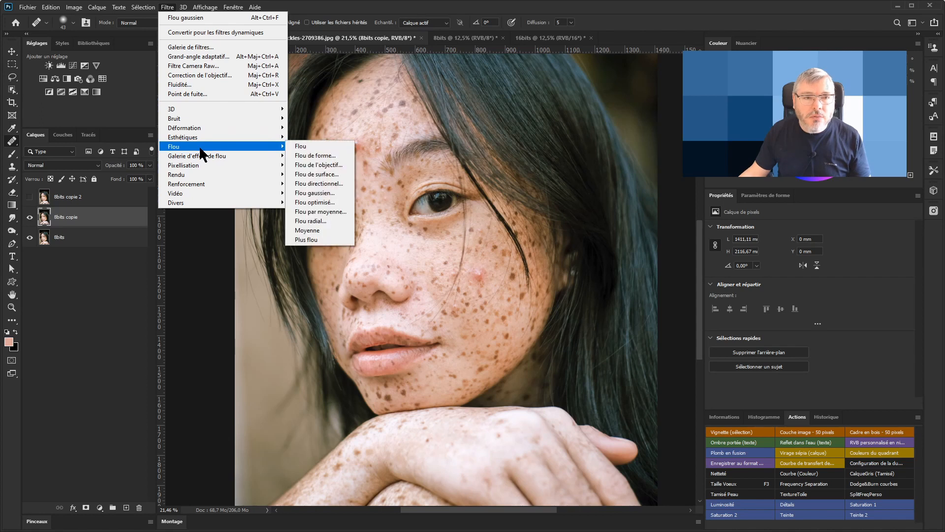
{"action": "left_click", "coordinate": [330, 198]}
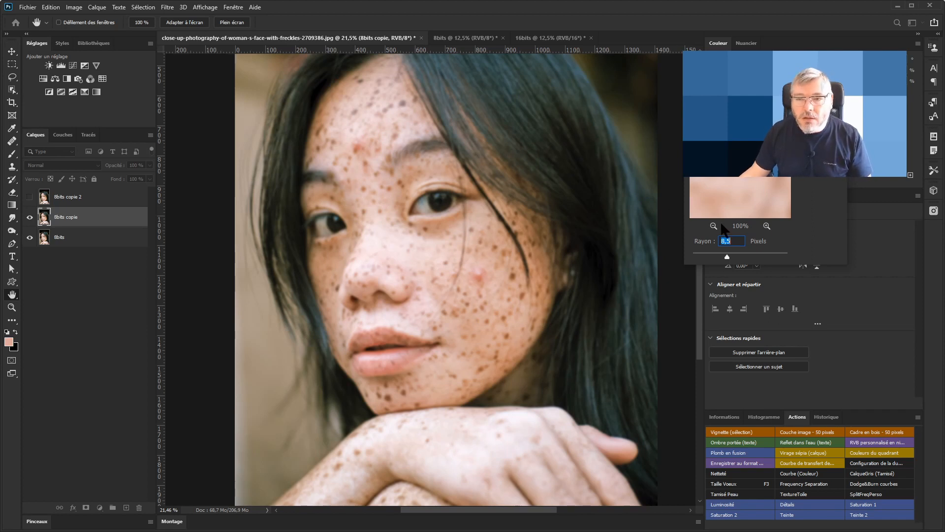
{"action": "scroll", "coordinate": [459, 251], "scroll_direction": "up", "scroll_amount": 3}
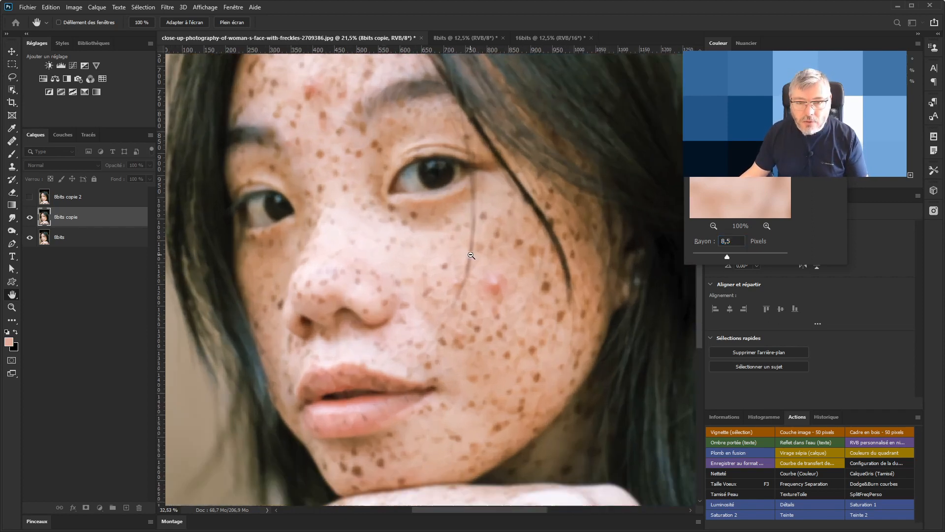
{"action": "right_click", "coordinate": [461, 254]}
{"action": "left_click", "coordinate": [503, 269]}
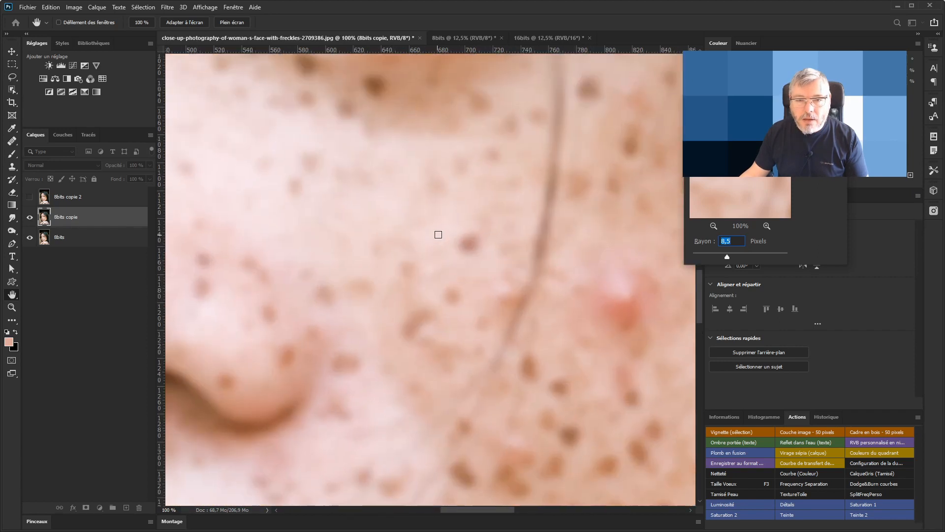
{"action": "left_click_drag", "start_coordinate": [727, 257], "coordinate": [711, 257]}
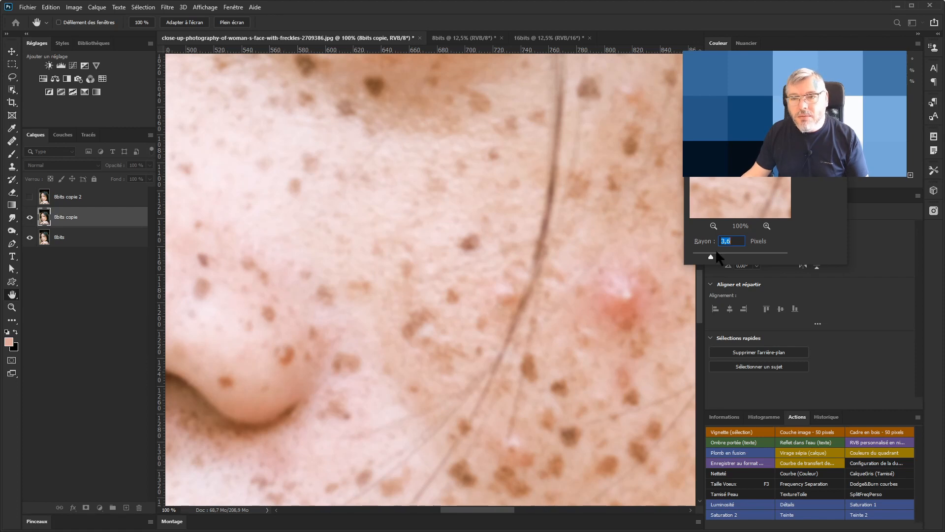
{"action": "left_click_drag", "start_coordinate": [716, 258], "coordinate": [723, 257]}
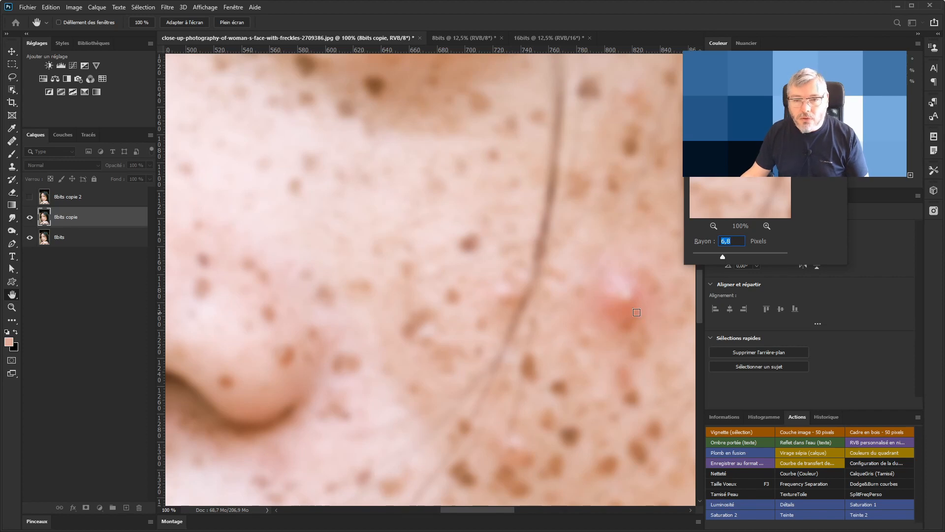
{"action": "left_click_drag", "start_coordinate": [722, 260], "coordinate": [727, 257]}
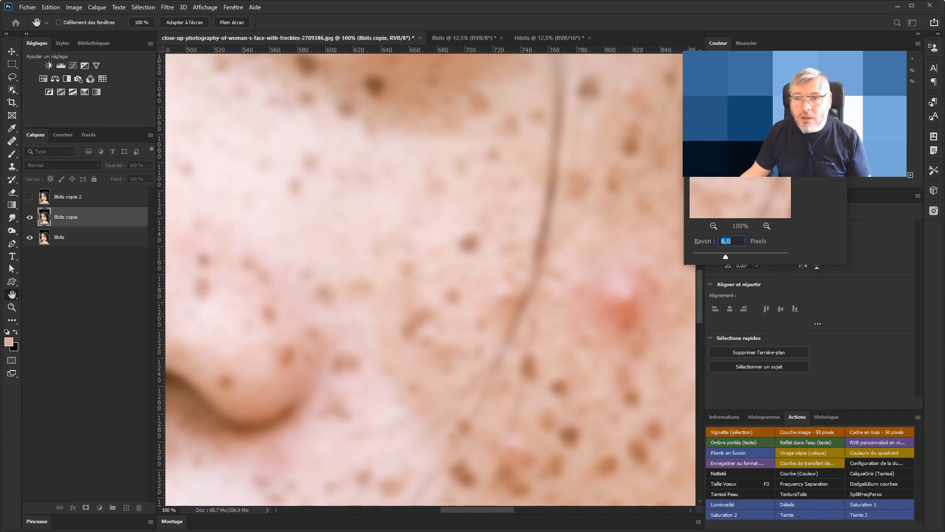
{"action": "key", "text": "Return"}
{"action": "key", "text": "j"}
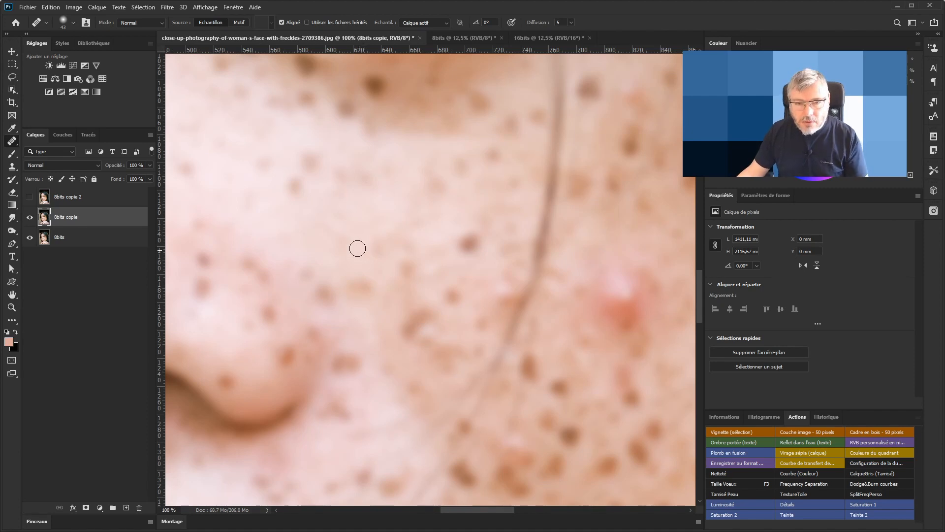
Make the 8bits copie 2 layer visible again and select it.
{"action": "scroll", "coordinate": [458, 216], "scroll_direction": "down", "scroll_amount": 3}
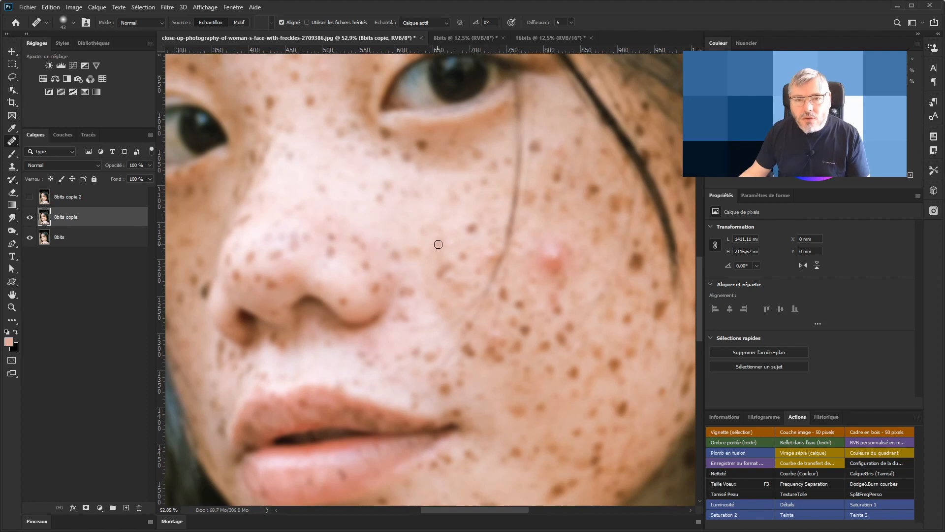
{"action": "scroll", "coordinate": [436, 261], "scroll_direction": "up", "scroll_amount": 2}
{"action": "scroll", "coordinate": [428, 275], "scroll_direction": "up", "scroll_amount": 3}
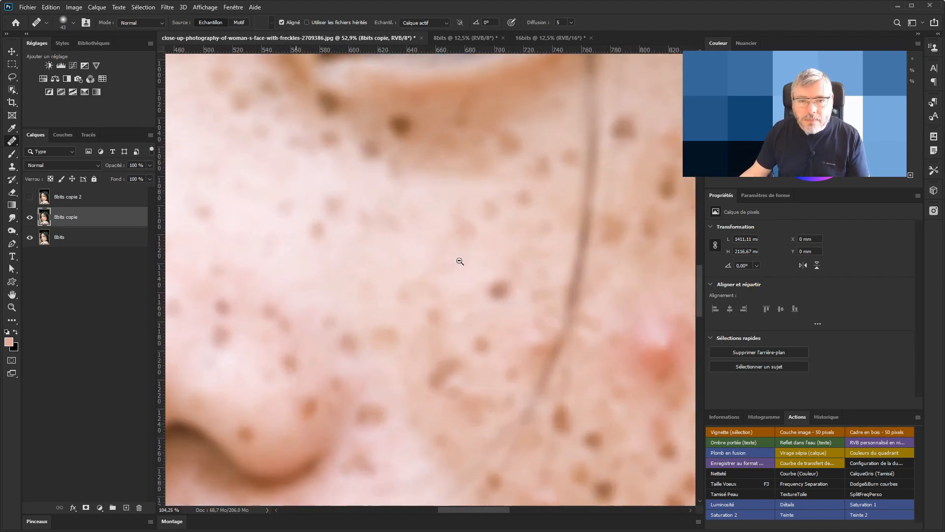
{"action": "left_click", "coordinate": [96, 197]}
{"action": "left_click", "coordinate": [29, 197]}
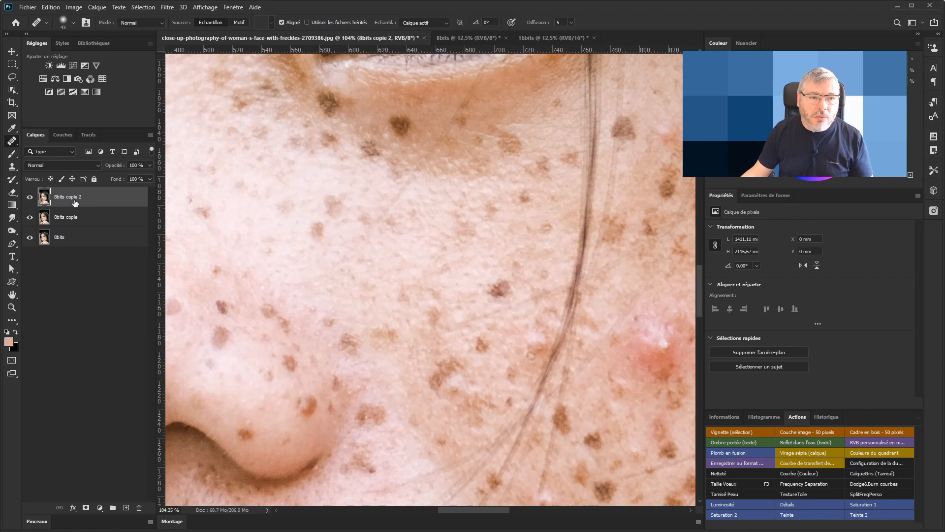
Use Apply Image on 8bits copie 2 with the inverted 8bits copie layer as source, RVB, Addition, 100% opacity, scale 2 and offset 0.
{"action": "left_click", "coordinate": [73, 7]}
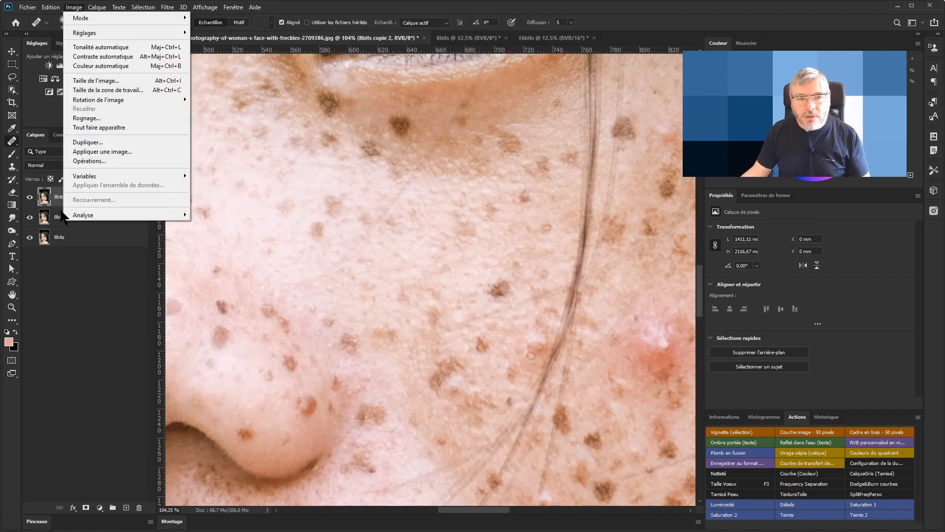
{"action": "left_click", "coordinate": [97, 158]}
{"action": "left_click_drag", "start_coordinate": [689, 193], "coordinate": [559, 160]}
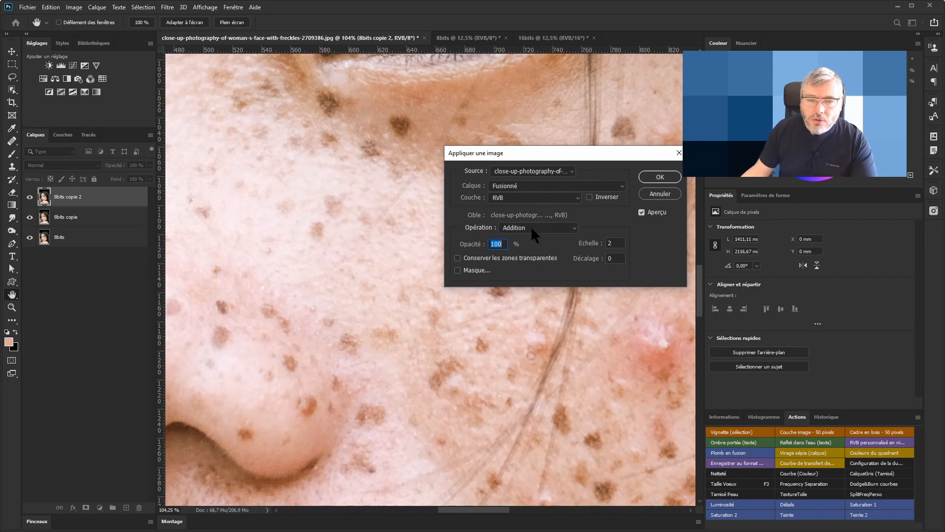
{"action": "left_click", "coordinate": [530, 185]}
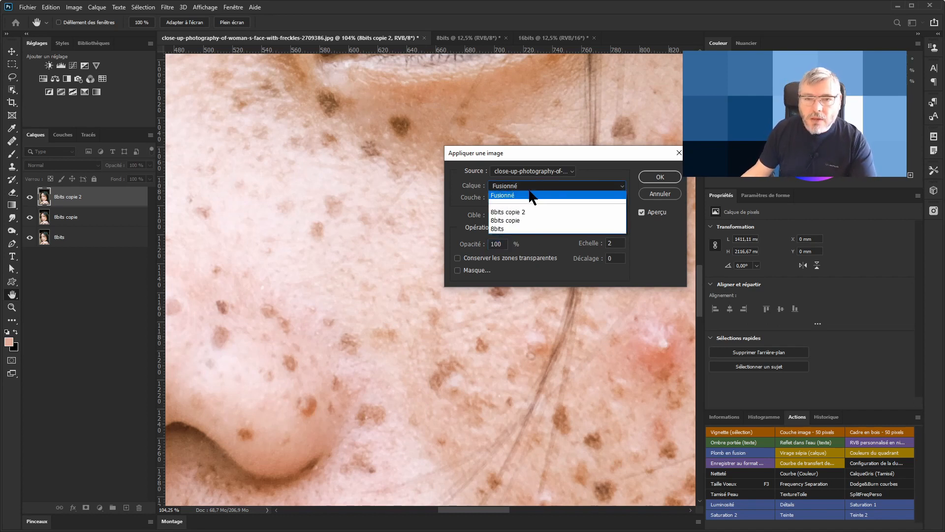
{"action": "left_click", "coordinate": [666, 249]}
{"action": "left_click", "coordinate": [544, 229]}
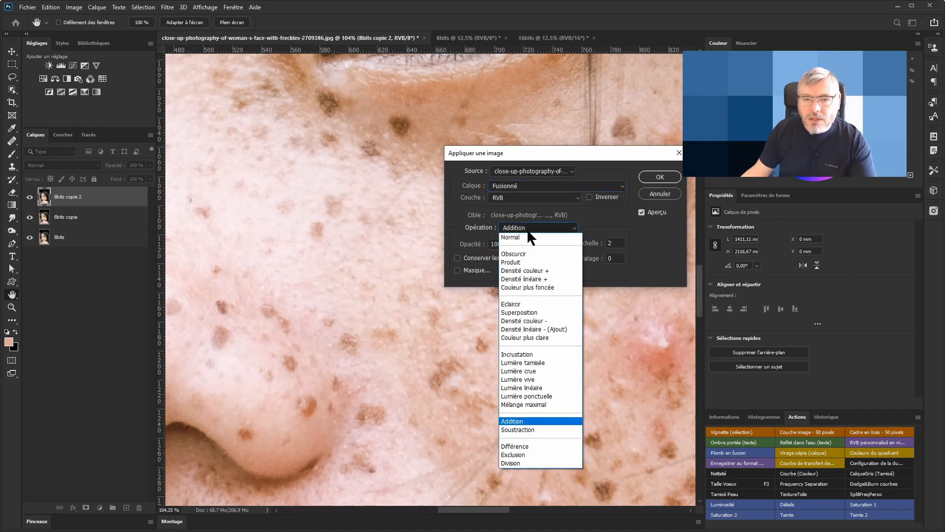
{"action": "left_click", "coordinate": [522, 422]}
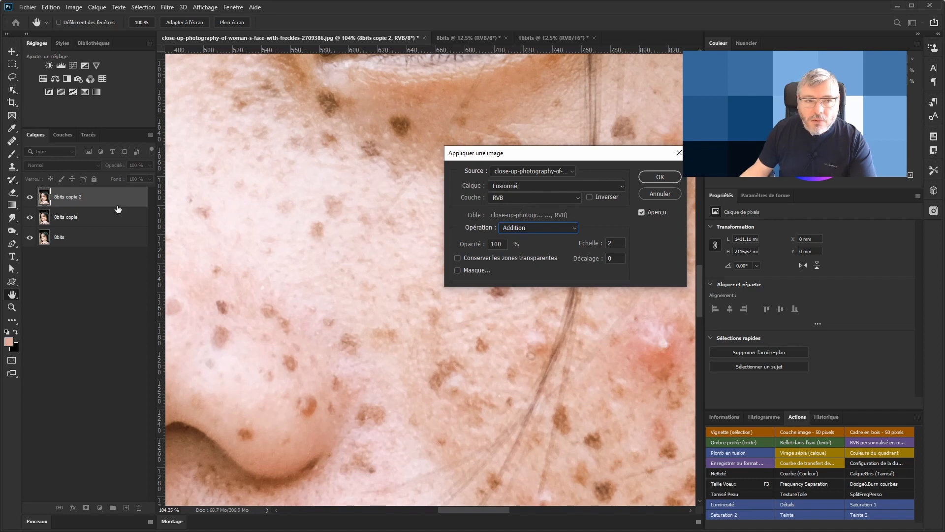
{"action": "left_click", "coordinate": [514, 189]}
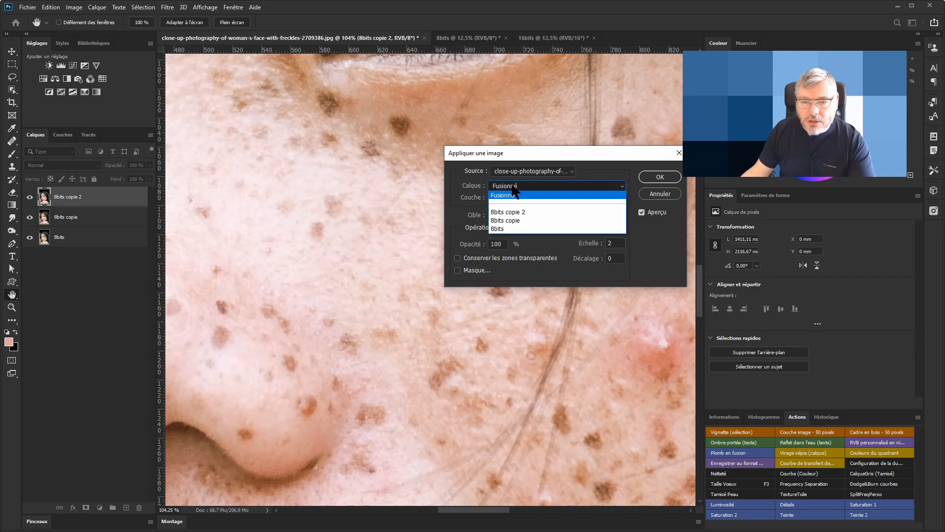
{"action": "left_click", "coordinate": [522, 226]}
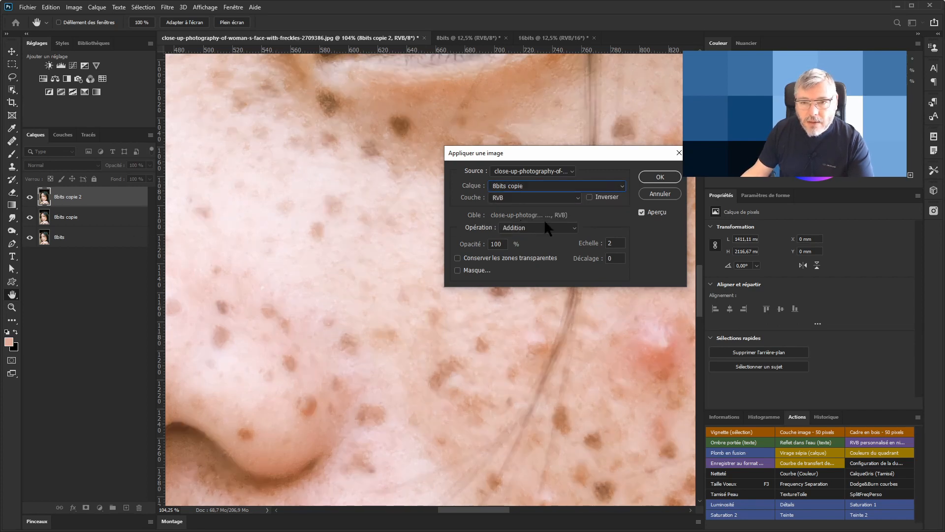
{"action": "left_click", "coordinate": [589, 196]}
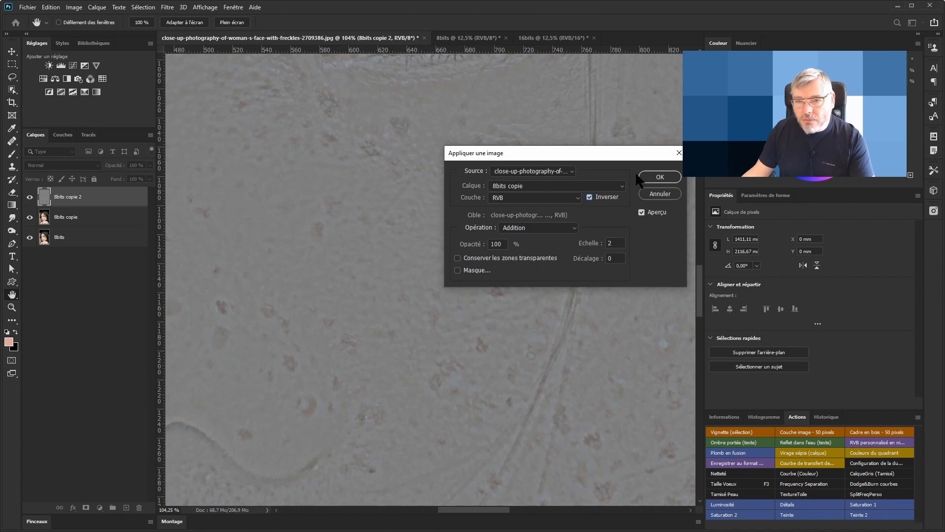
{"action": "left_click", "coordinate": [660, 178]}
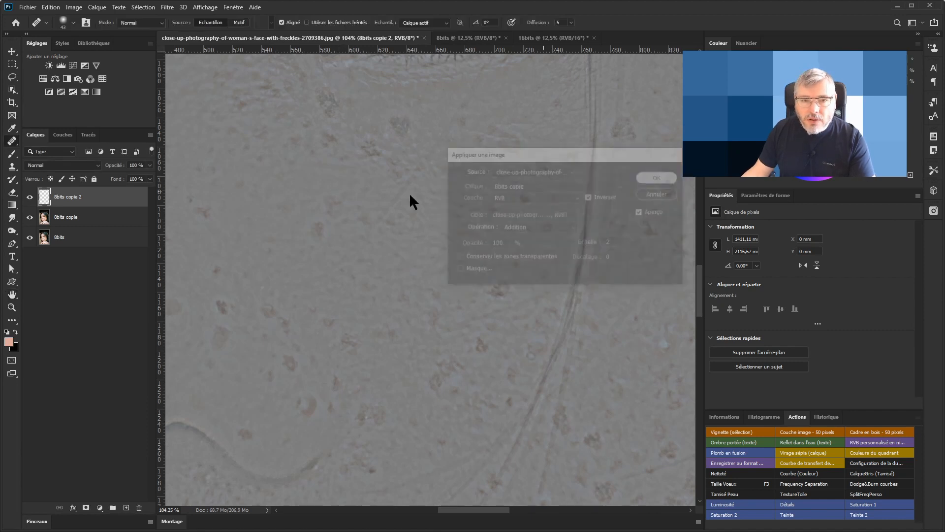
Set the 8bits copie 2 layer's blend mode to Lumière linéaire and group it with the 8bits copie layer.
{"action": "left_click", "coordinate": [14, 140]}
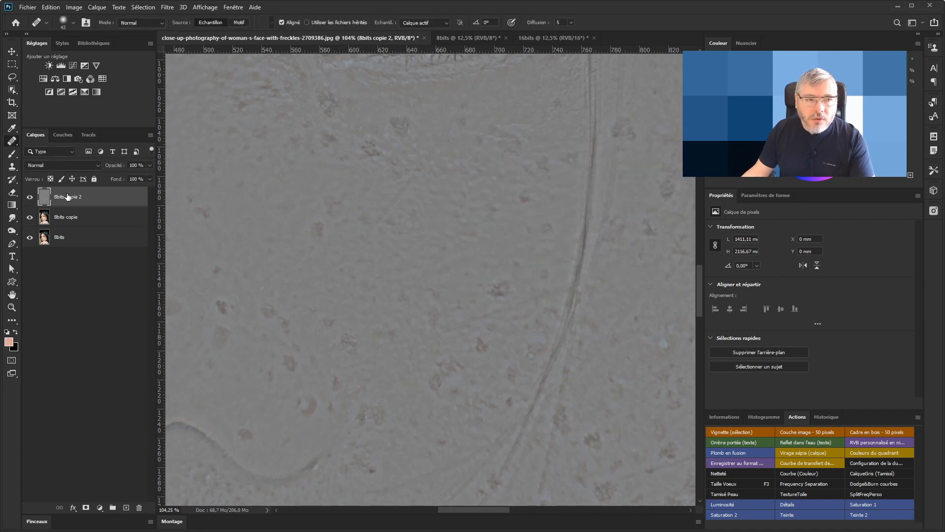
{"action": "left_click", "coordinate": [63, 165]}
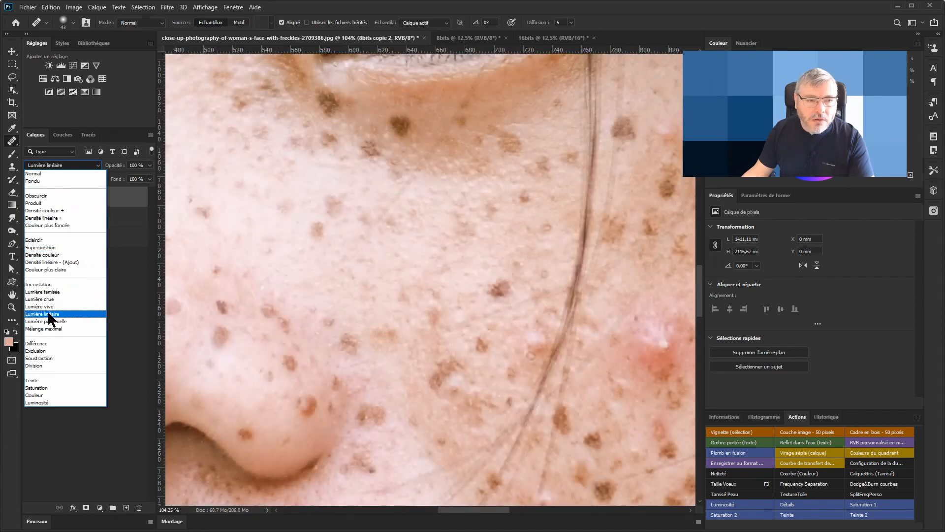
{"action": "left_click", "coordinate": [46, 313]}
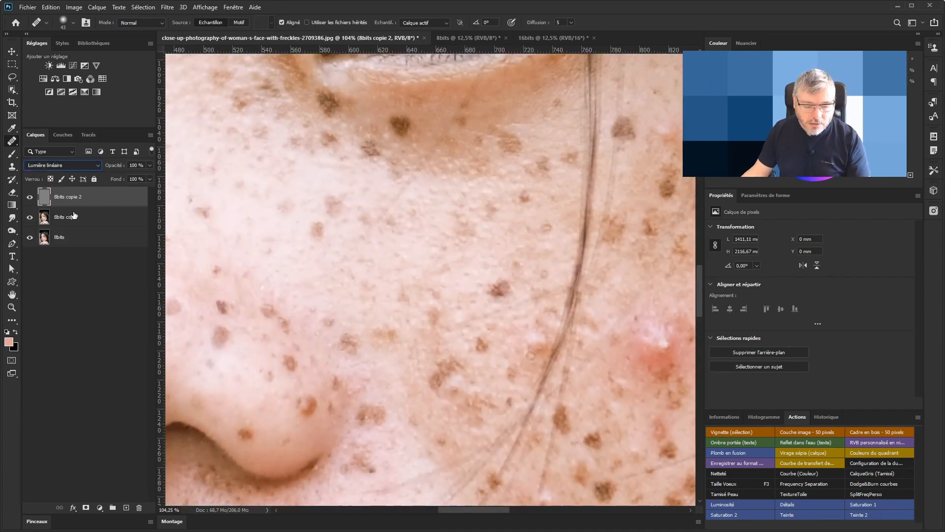
{"action": "left_click", "coordinate": [73, 217], "text": "shift"}
{"action": "key", "text": "ctrl+g"}
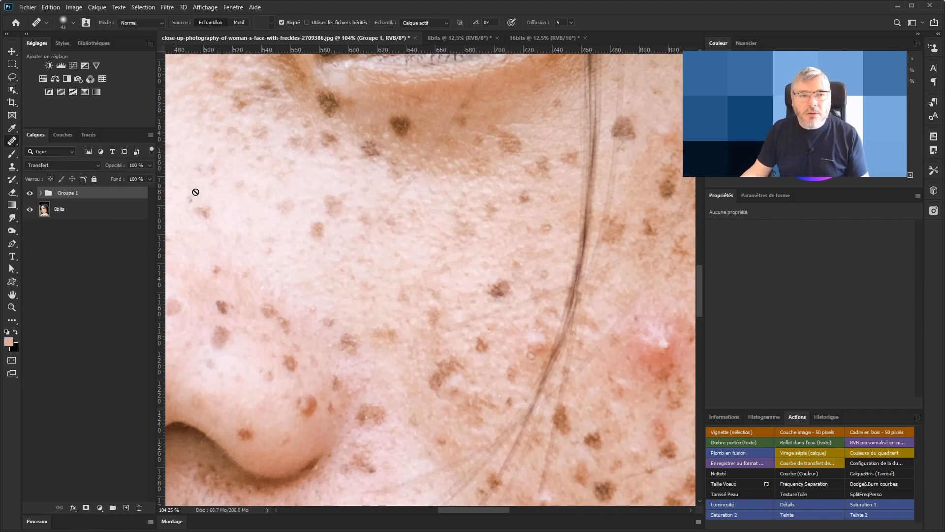
Expand the new group and compare the face with the 8bits copie 2 texture layer hidden and shown.
{"action": "left_click_drag", "start_coordinate": [346, 210], "coordinate": [322, 210]}
{"action": "left_click", "coordinate": [41, 193]}
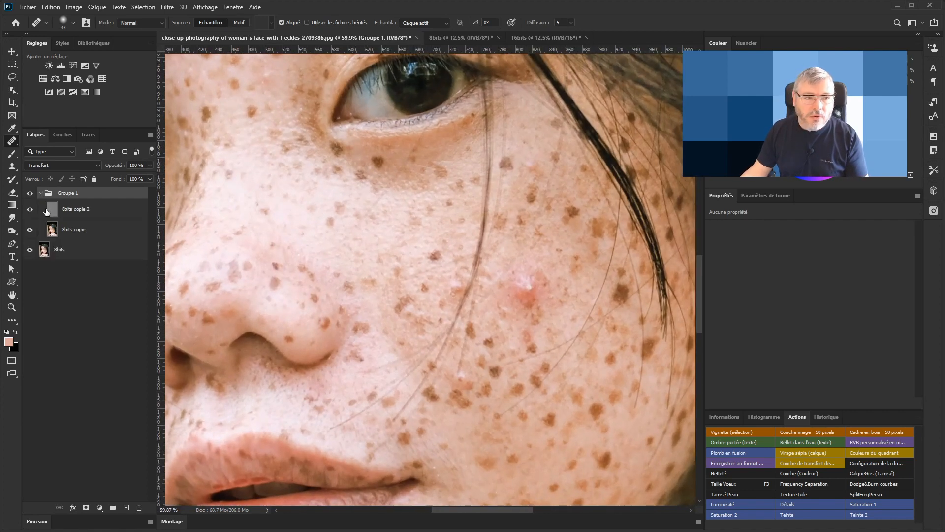
{"action": "left_click", "coordinate": [31, 211]}
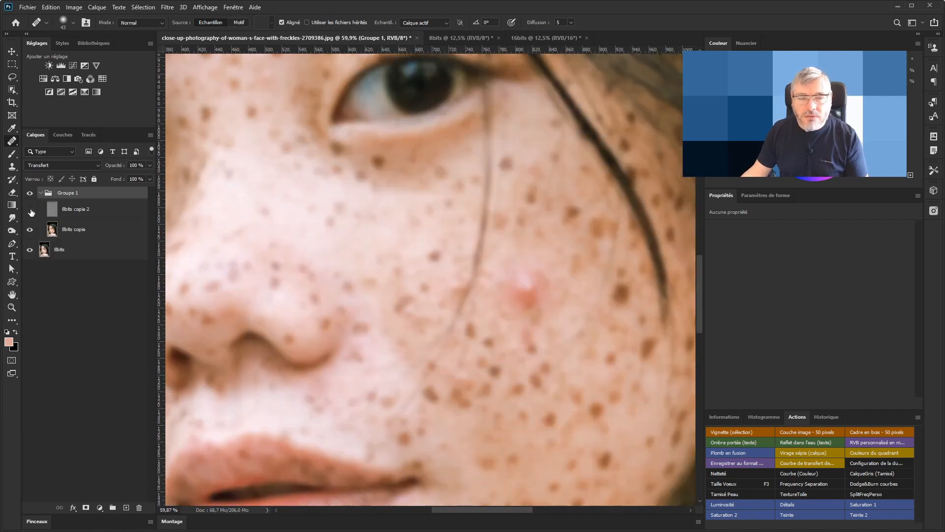
{"action": "left_click", "coordinate": [30, 210]}
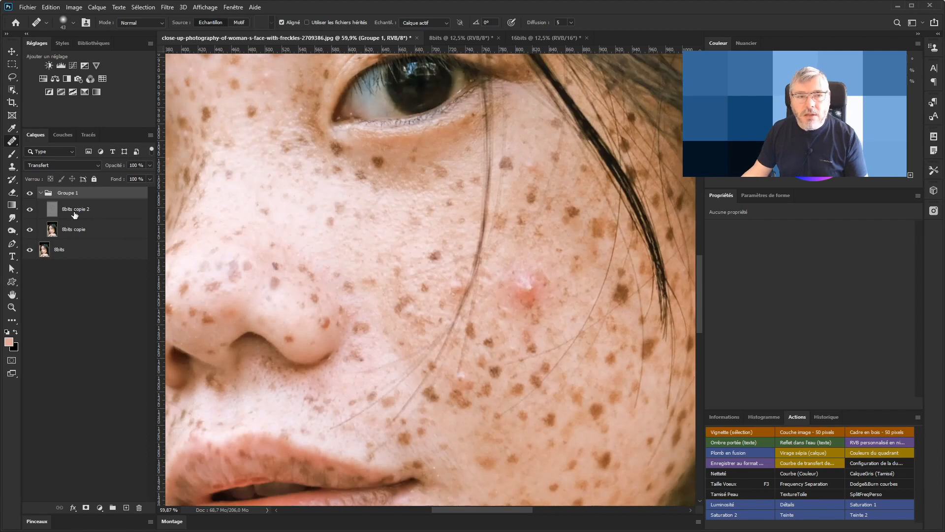
Preview the 8bits copie 2 texture layer in Normal blend mode, and set it back to Lumière linéaire.
{"action": "left_click", "coordinate": [74, 211]}
{"action": "left_click", "coordinate": [54, 165]}
{"action": "left_click", "coordinate": [54, 169]}
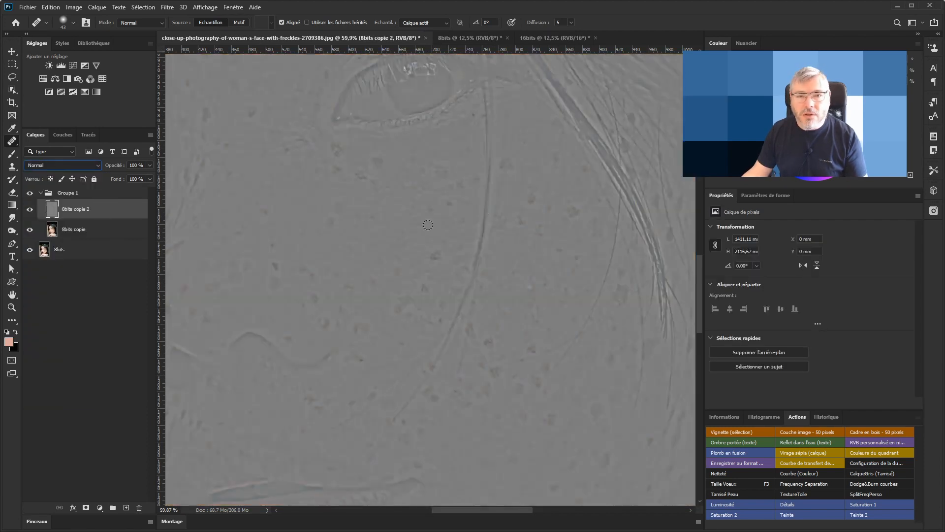
{"action": "left_click", "coordinate": [58, 165]}
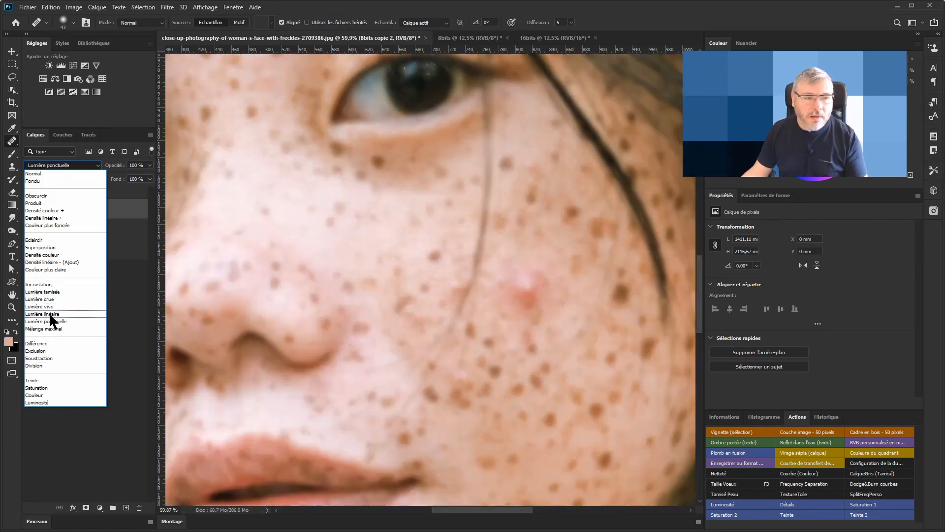
{"action": "left_click", "coordinate": [49, 313]}
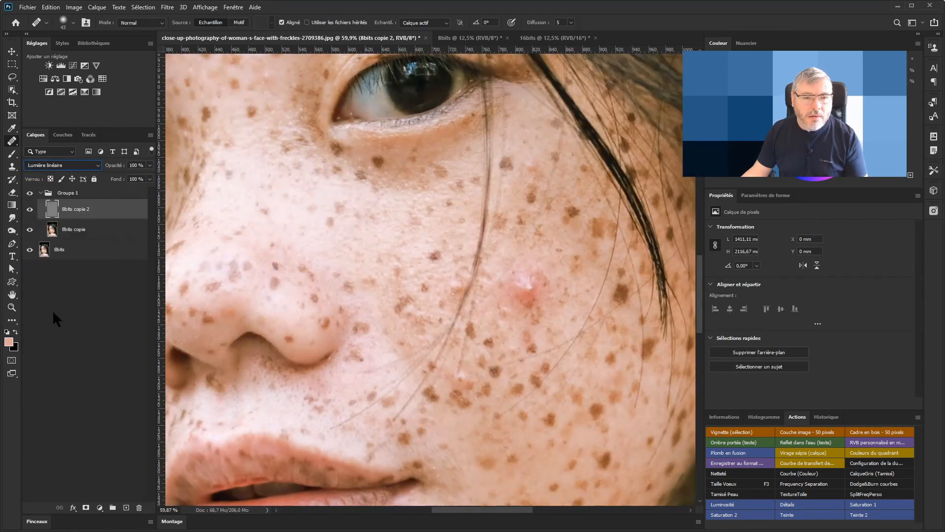
Collapse the layer group, rename it Add and hide it.
{"action": "left_click", "coordinate": [41, 193]}
{"action": "double_click", "coordinate": [72, 193]}
{"action": "type", "text": "Ad"}
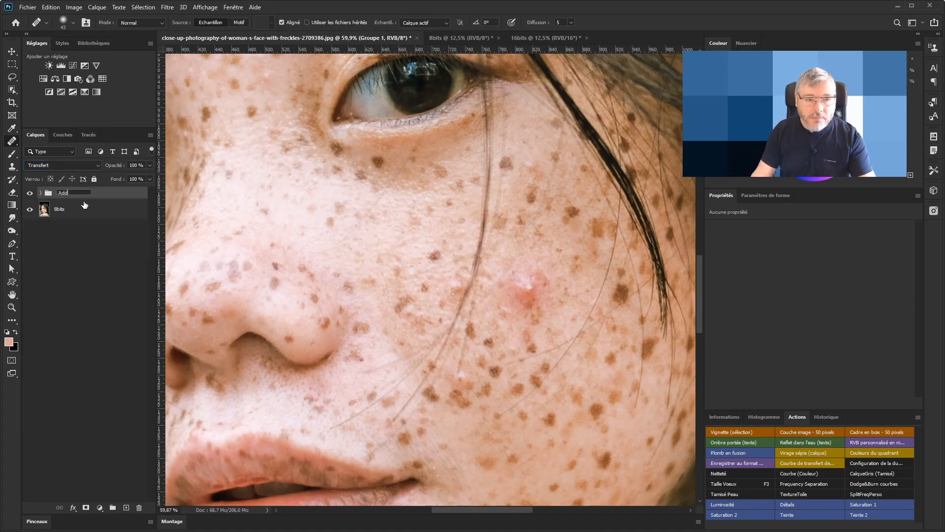
{"action": "type", "text": "d"}
{"action": "key", "text": "Return"}
{"action": "left_click", "coordinate": [30, 192]}
Duplicate the 8bits layer twice.
{"action": "left_click", "coordinate": [103, 209]}
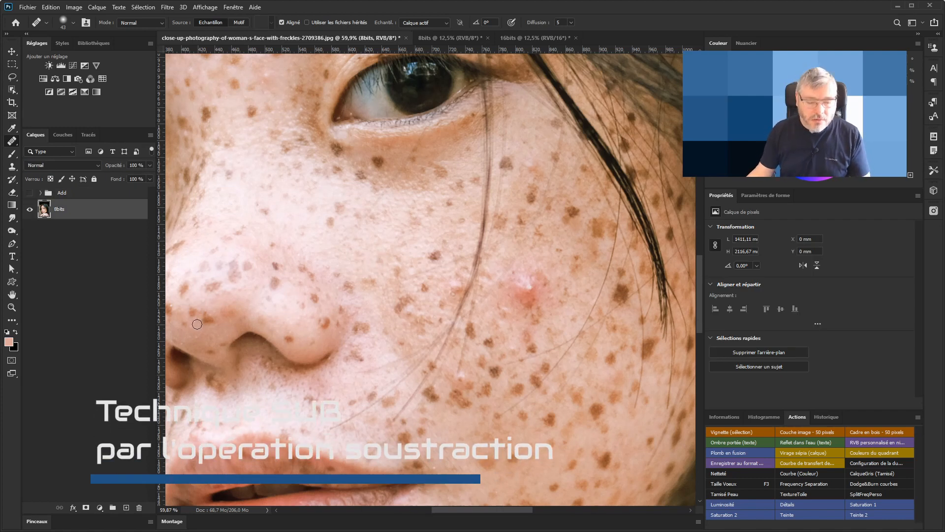
{"action": "key", "text": "ctrl+j"}
{"action": "key", "text": "ctrl+j"}
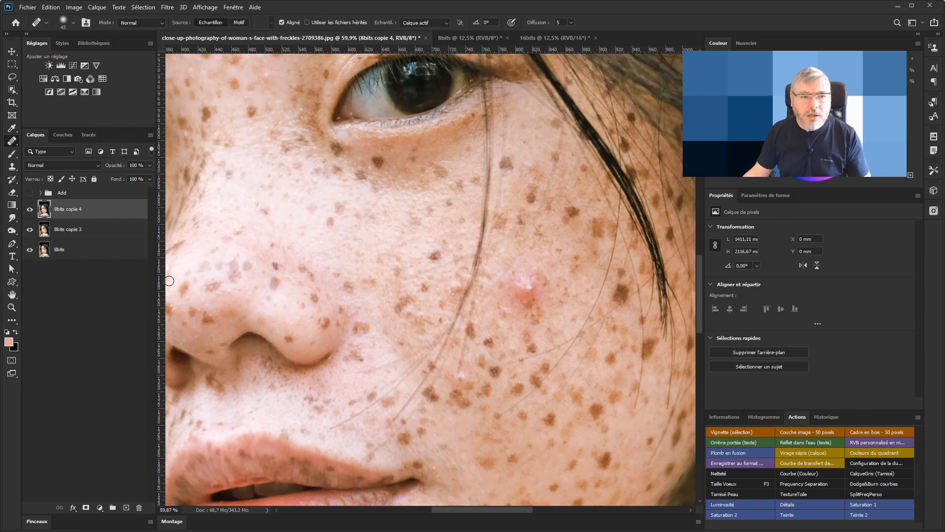
Hide 8bits copie 4 and reapply the last blur filter to the 8bits copie 3 layer.
{"action": "left_click", "coordinate": [84, 234]}
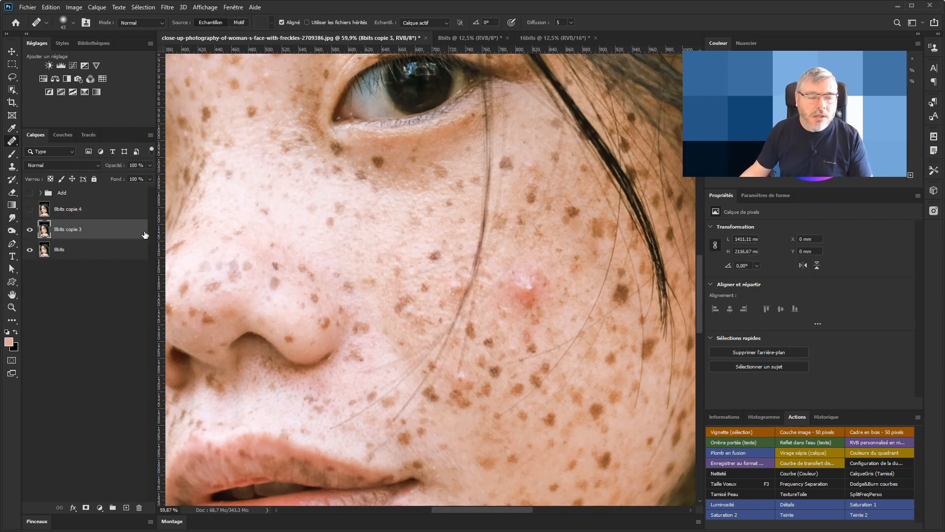
{"action": "left_click", "coordinate": [167, 7]}
{"action": "left_click", "coordinate": [178, 19]}
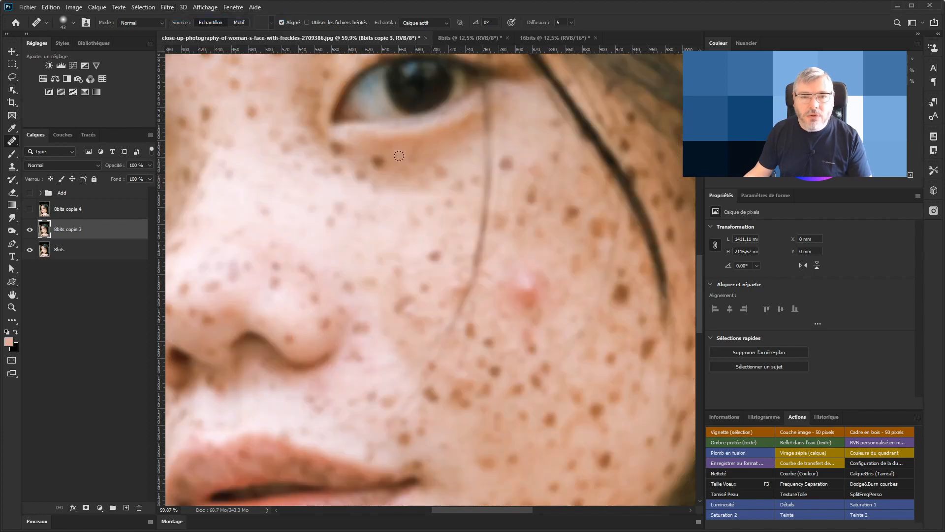
Make the 8bits copie 4 layer visible, select it and open Apply Image for it.
{"action": "left_click", "coordinate": [29, 209]}
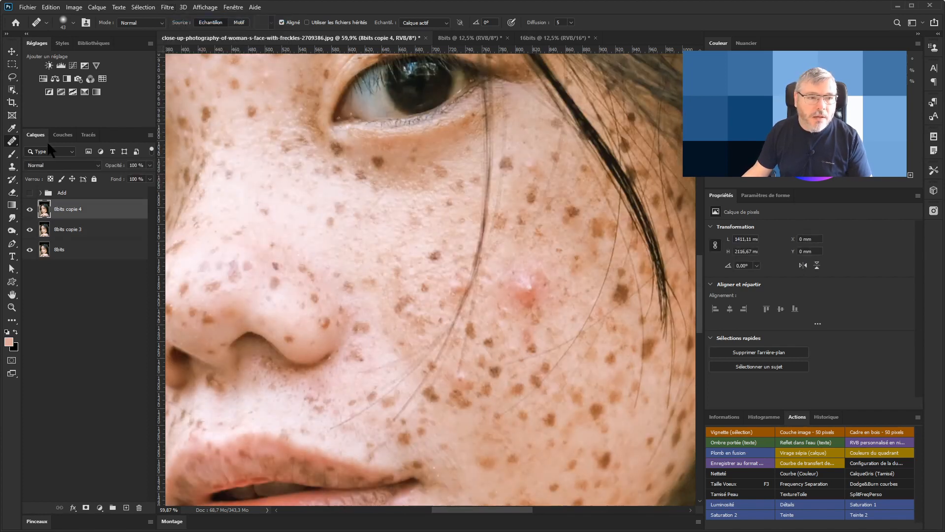
{"action": "left_click", "coordinate": [51, 7]}
{"action": "mouse_move", "coordinate": [74, 7]}
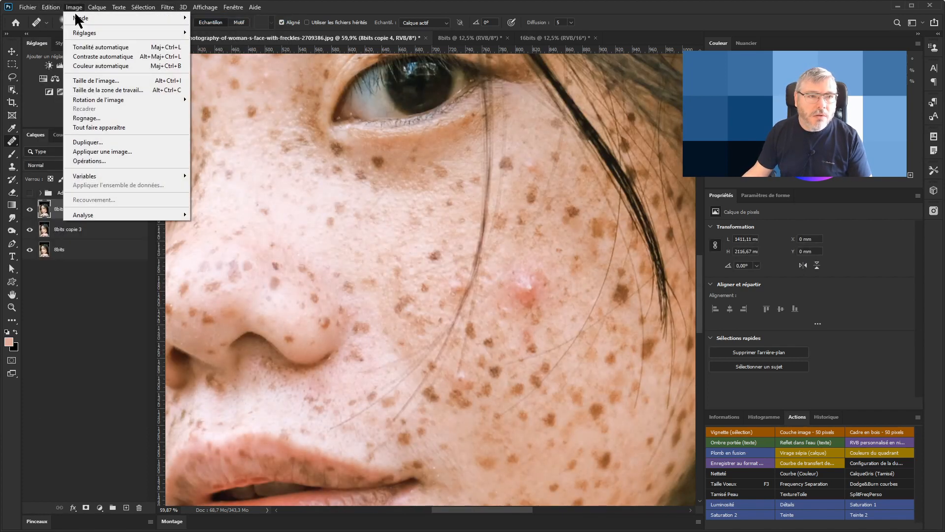
{"action": "left_click", "coordinate": [87, 143]}
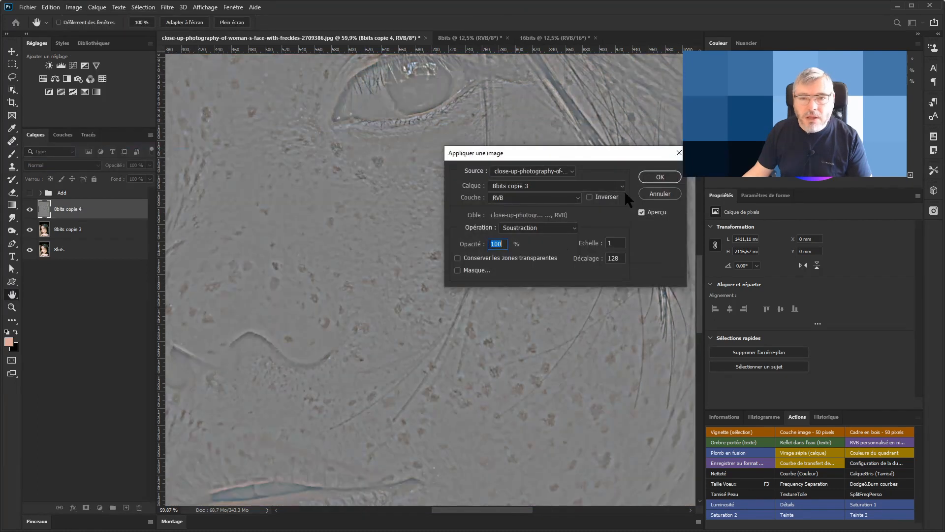
Try the Soustraction operation with the source inverted, and turn the inversion back off.
{"action": "left_click", "coordinate": [536, 228]}
{"action": "left_click", "coordinate": [540, 425]}
{"action": "left_click", "coordinate": [589, 197]}
{"action": "left_click", "coordinate": [526, 229]}
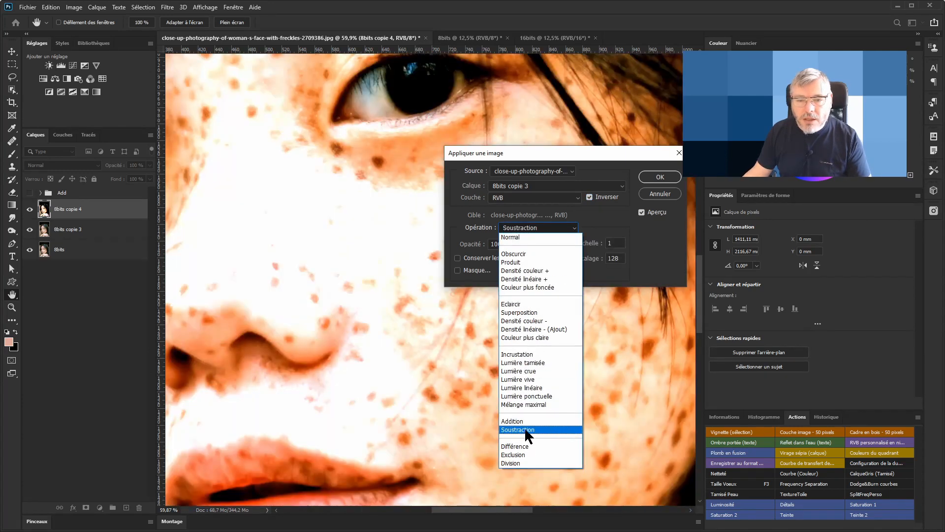
{"action": "left_click", "coordinate": [526, 430]}
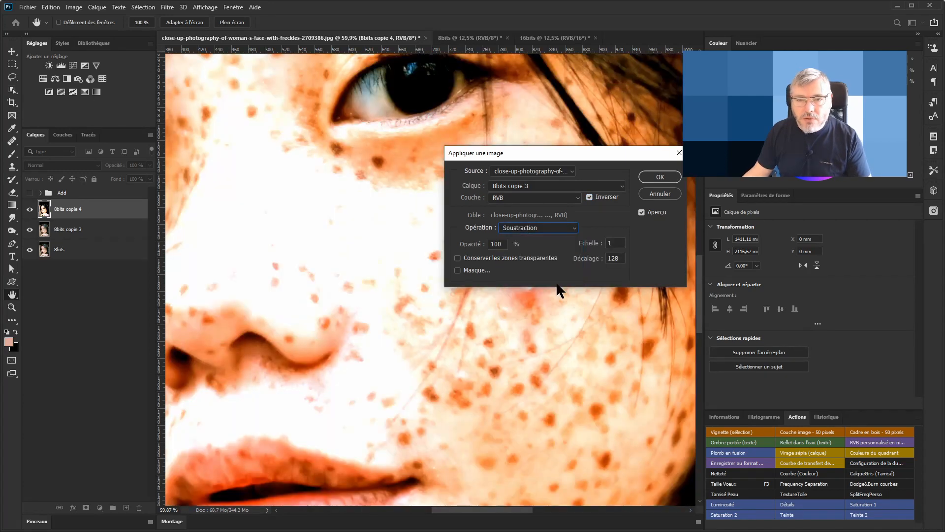
{"action": "left_click", "coordinate": [589, 197]}
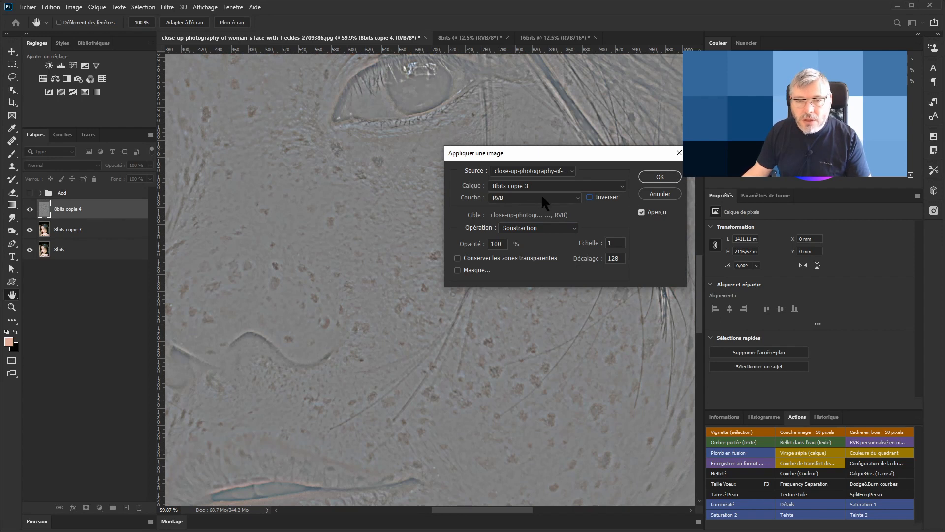
Apply the non-inverted 8bits copie 3 layer to 8bits copie 4 with RVB, Soustraction, 100% opacity, scale 2 and offset 128.
{"action": "left_click", "coordinate": [528, 186]}
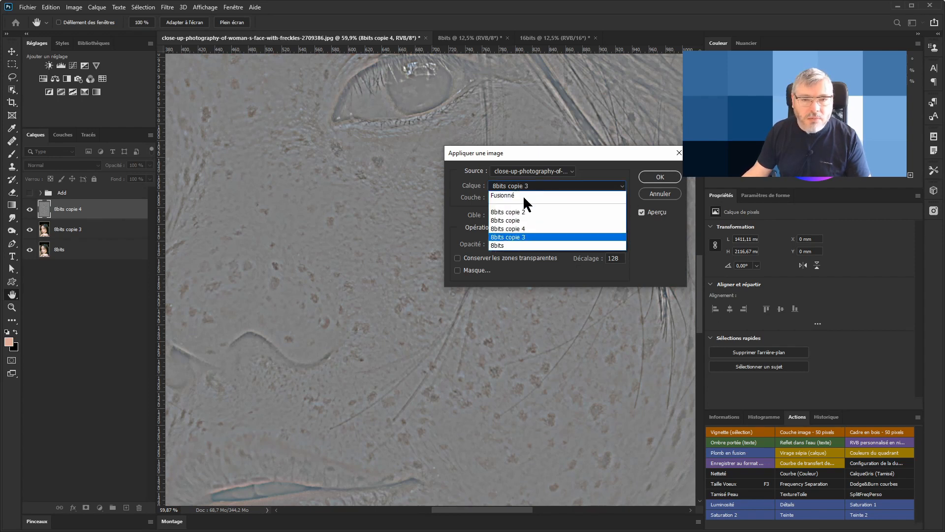
{"action": "left_click", "coordinate": [507, 237]}
{"action": "double_click", "coordinate": [612, 243]}
{"action": "type", "text": "2"}
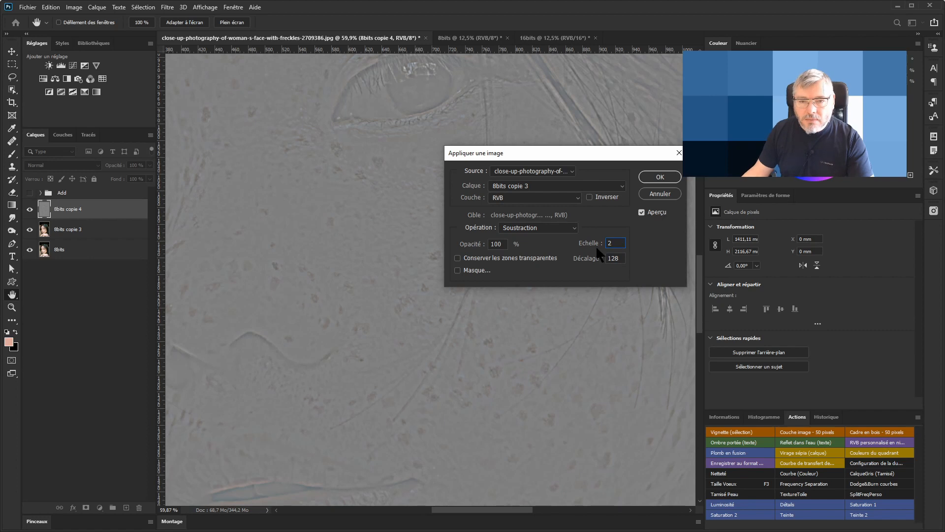
{"action": "left_click", "coordinate": [660, 178]}
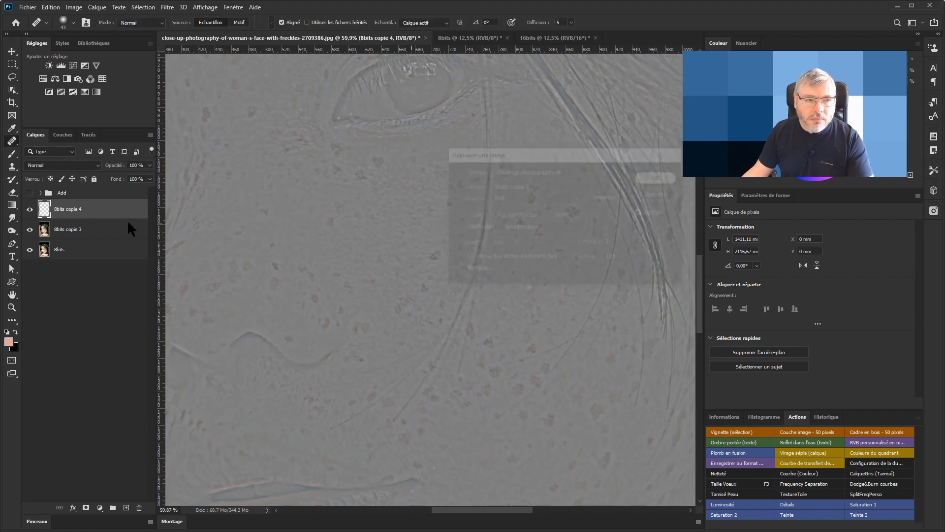
Set the 8bits copie 4 layer's blend mode to Lumière linéaire and group it with the 8bits copie 3 layer.
{"action": "left_click", "coordinate": [63, 165]}
{"action": "left_click", "coordinate": [50, 314]}
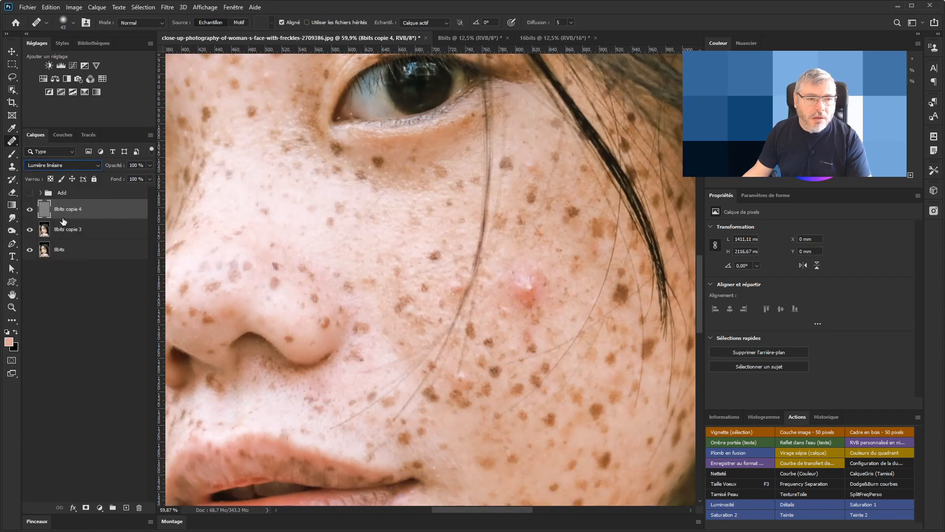
{"action": "left_click", "coordinate": [72, 230], "text": "shift"}
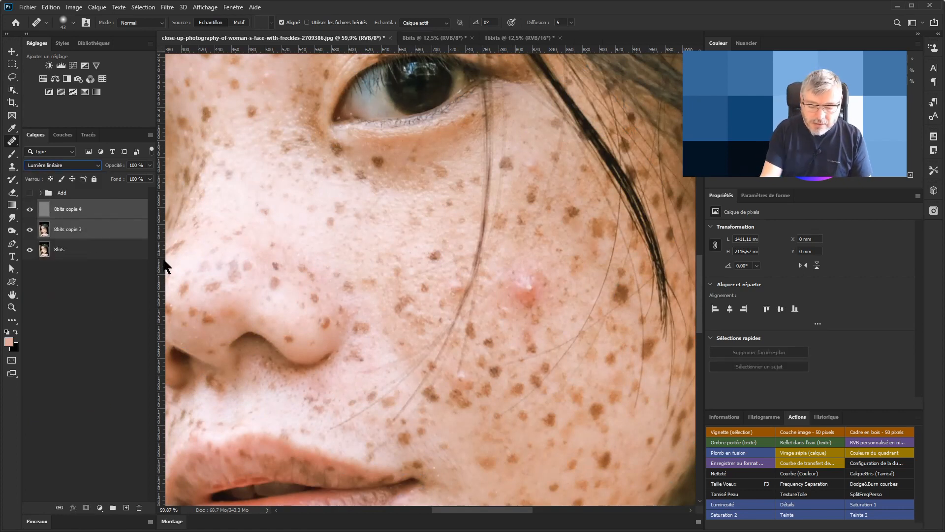
{"action": "key", "text": "ctrl+g"}
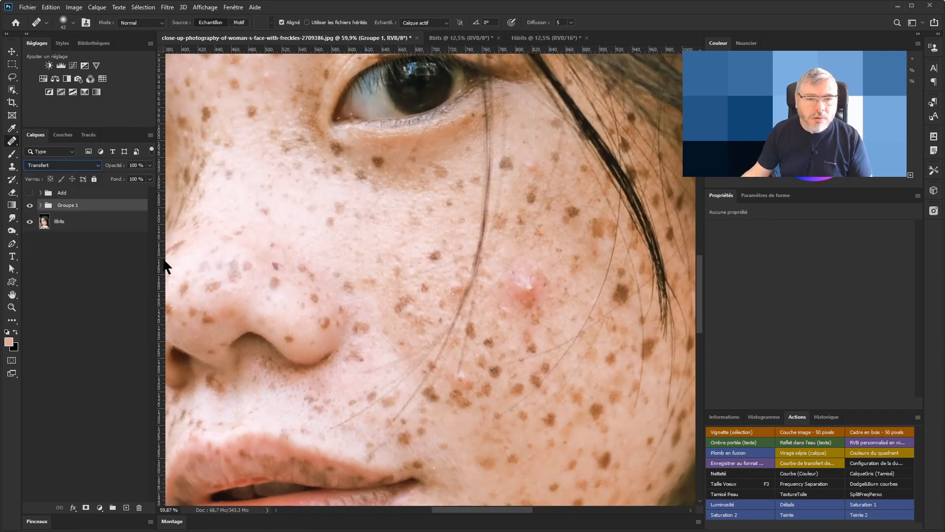
Compare the face with the new subtraction group shown and hidden, and leave the group hidden.
{"action": "left_click", "coordinate": [30, 208]}
{"action": "left_click", "coordinate": [30, 206]}
{"action": "left_click", "coordinate": [30, 206]}
{"action": "left_click", "coordinate": [30, 206]}
{"action": "left_click", "coordinate": [30, 205]}
{"action": "left_click", "coordinate": [30, 206]}
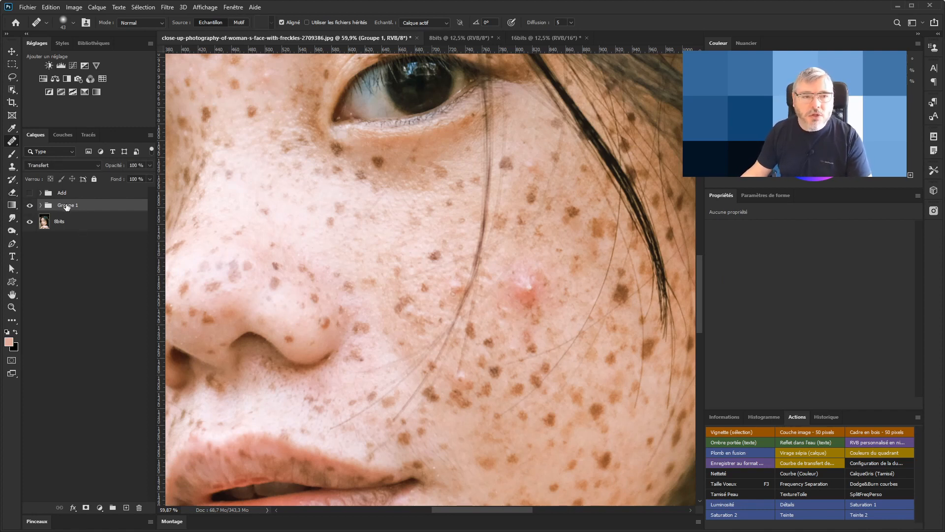
{"action": "left_click", "coordinate": [30, 206]}
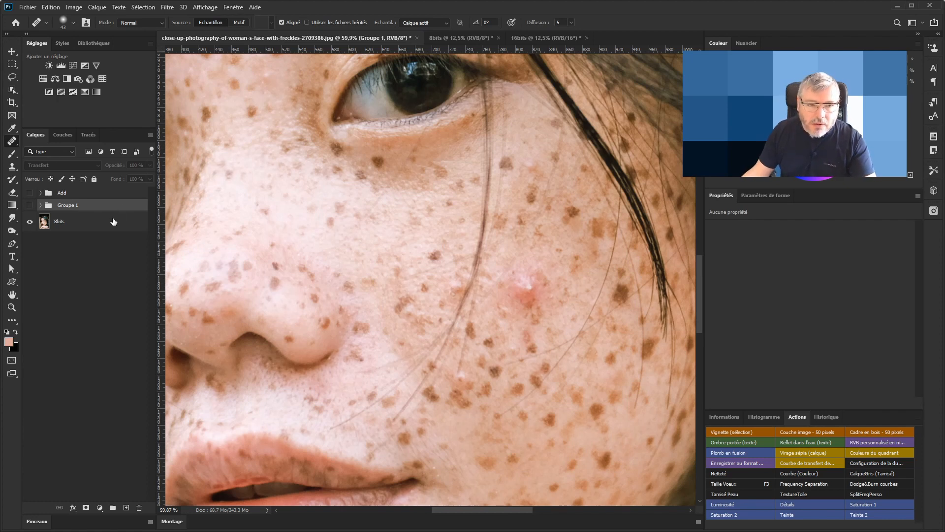
Look at the 16bits document, return to the close-up portrait and check its 16 bits/couche mode option without applying it.
{"action": "left_click", "coordinate": [79, 227]}
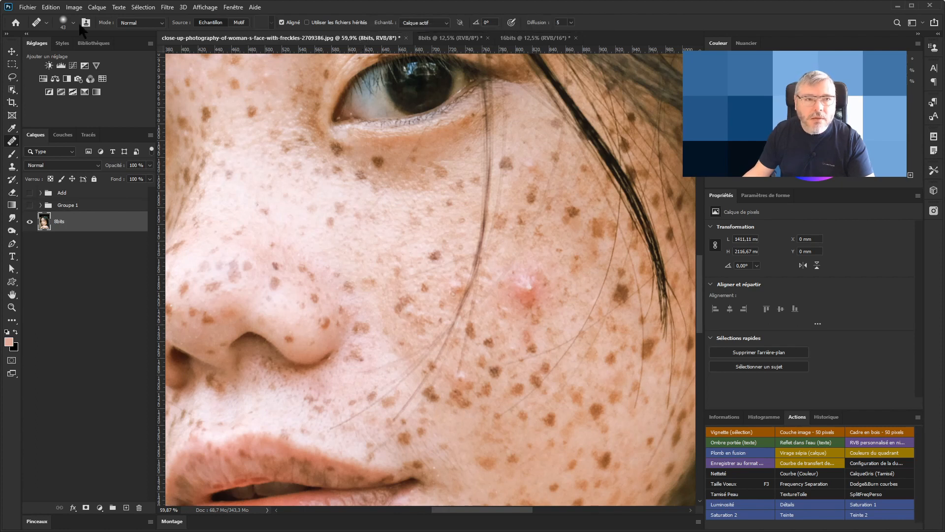
{"action": "left_click", "coordinate": [552, 43]}
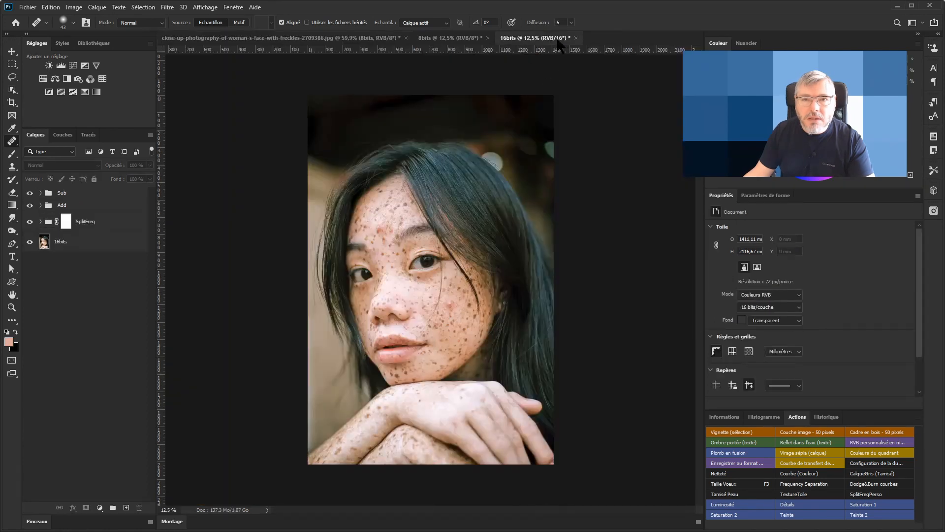
{"action": "left_click", "coordinate": [249, 38]}
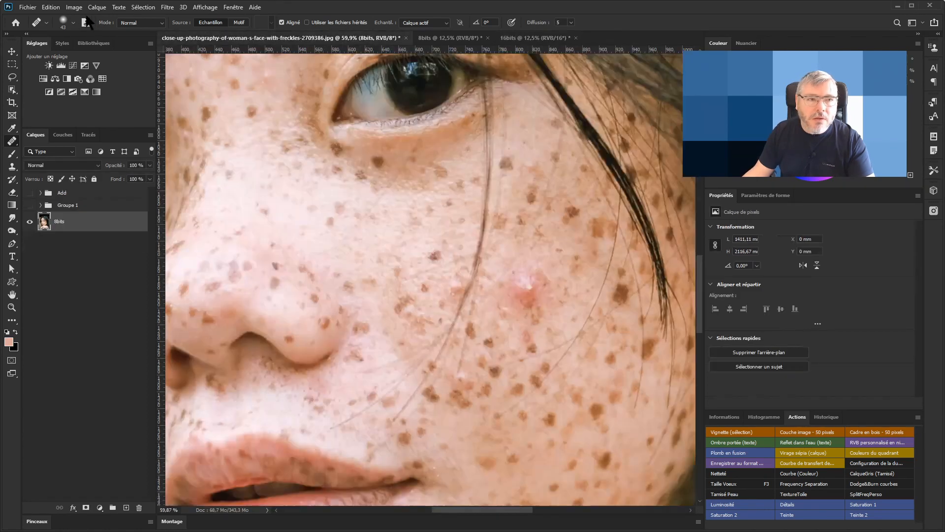
{"action": "left_click", "coordinate": [73, 8]}
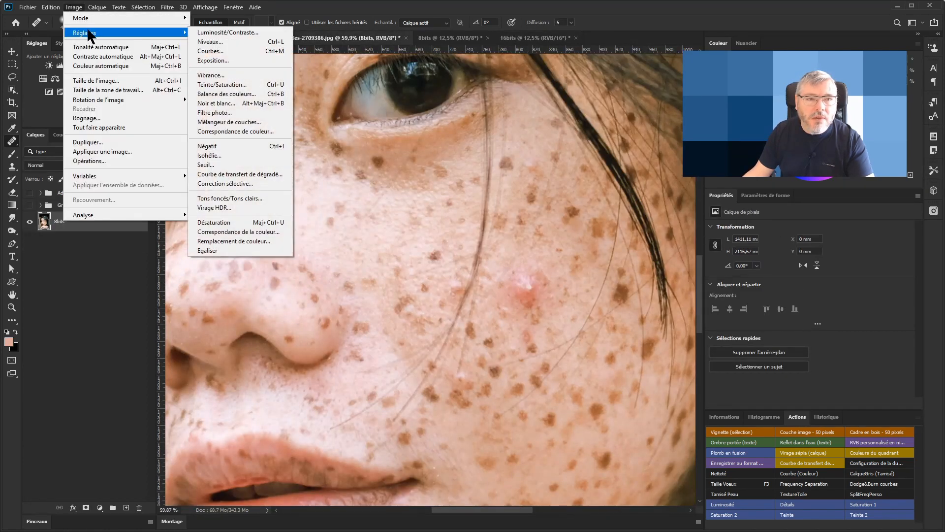
{"action": "mouse_move", "coordinate": [88, 18]}
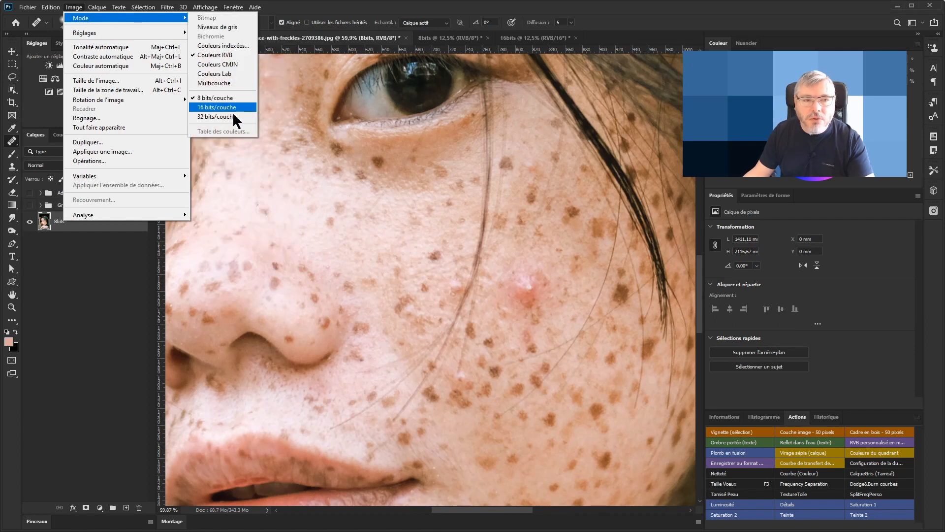
{"action": "left_click", "coordinate": [119, 320]}
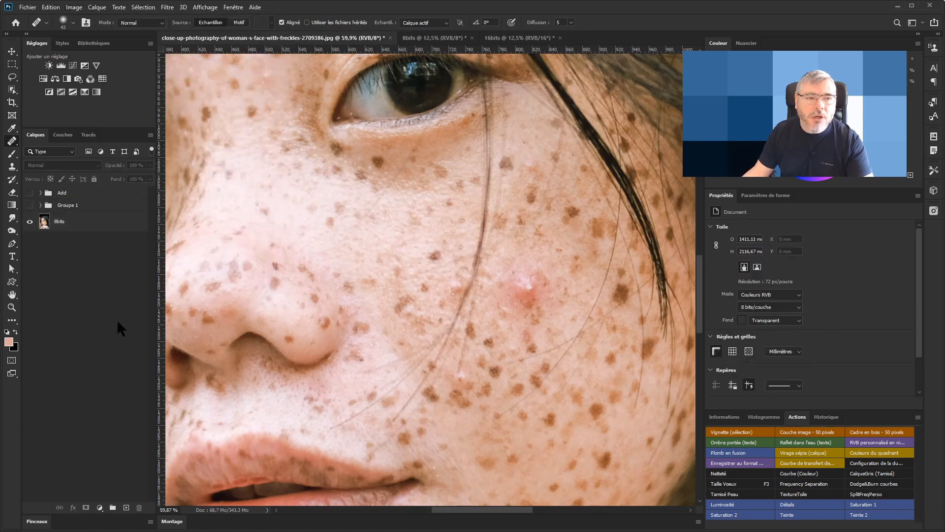
Rename the subtraction group Groupe 1 as Sub.
{"action": "double_click", "coordinate": [73, 206]}
{"action": "type", "text": "Sub"}
{"action": "key", "text": "Return"}
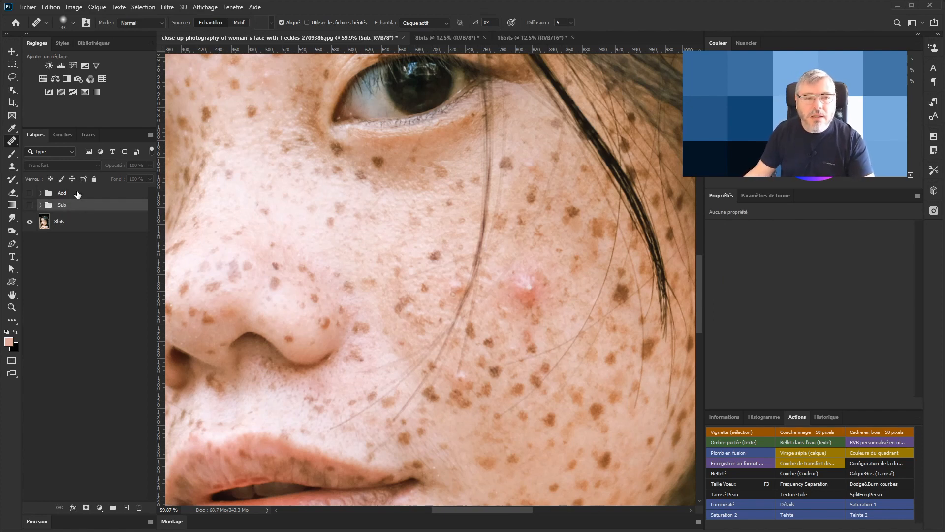
{"action": "left_click", "coordinate": [78, 195]}
{"action": "left_click", "coordinate": [77, 207]}
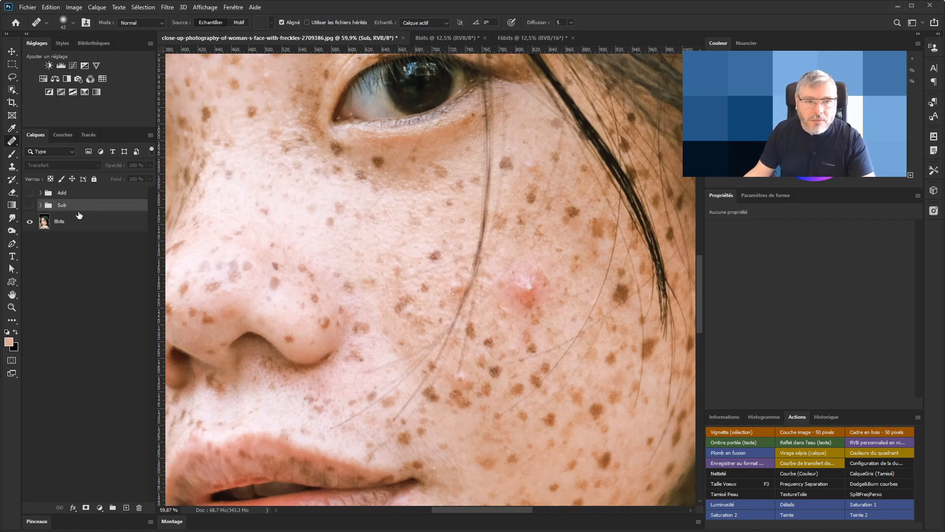
Select the 8bits layer in the 8bits document and the 16bits layer in the 16bits document, and return to the 8bits document.
{"action": "left_click", "coordinate": [446, 39]}
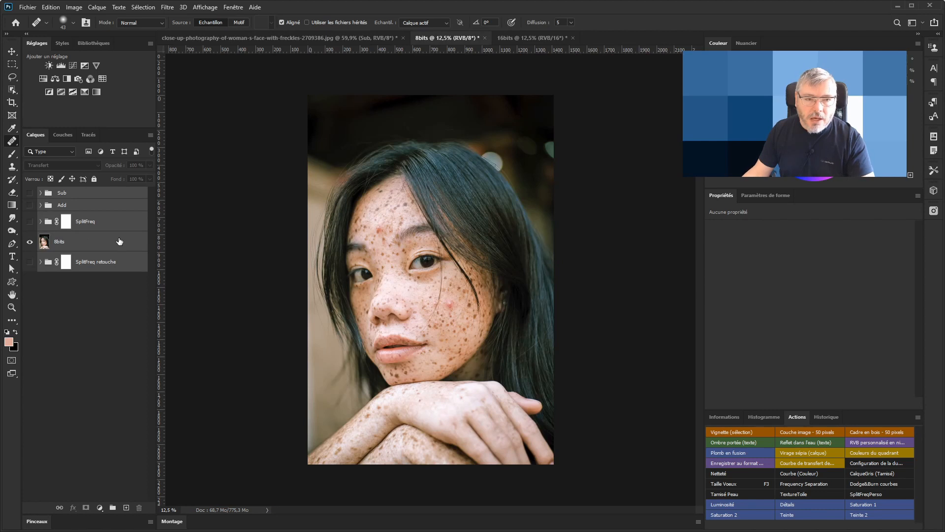
{"action": "left_click", "coordinate": [59, 245]}
{"action": "left_click", "coordinate": [556, 39]}
{"action": "left_click", "coordinate": [76, 245]}
{"action": "left_click", "coordinate": [450, 38]}
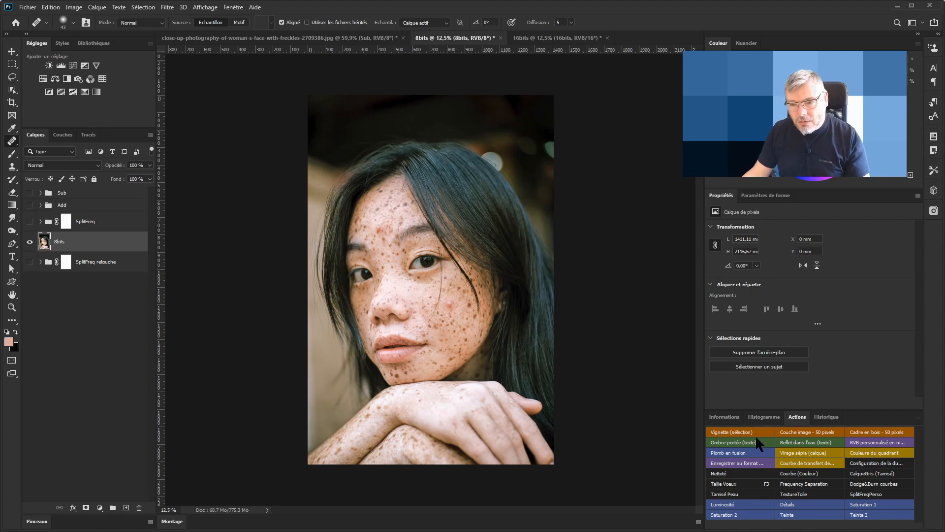
Compare the 8bits document's uncached histogram statistics for the original layer alone and with the Sub group shown.
{"action": "left_click", "coordinate": [764, 417]}
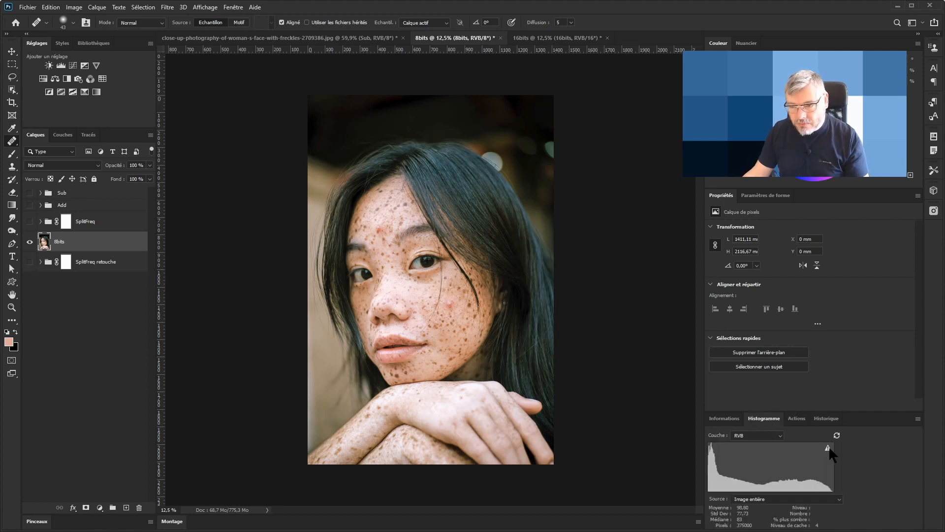
{"action": "left_click", "coordinate": [828, 449]}
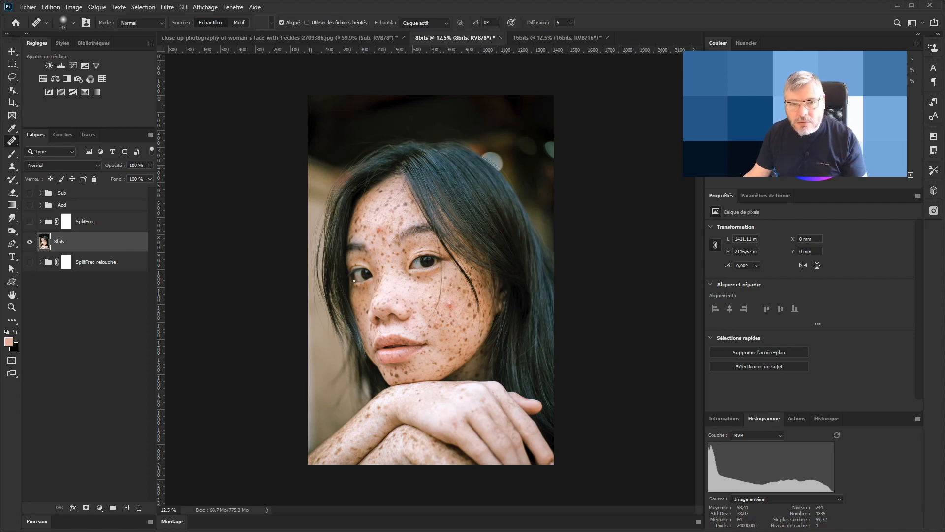
{"action": "left_click", "coordinate": [30, 193]}
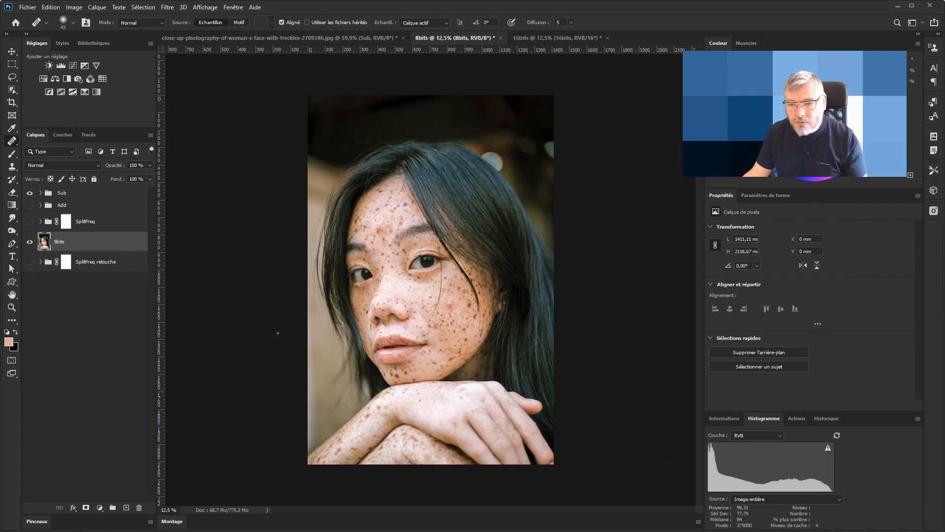
{"action": "left_click", "coordinate": [828, 448]}
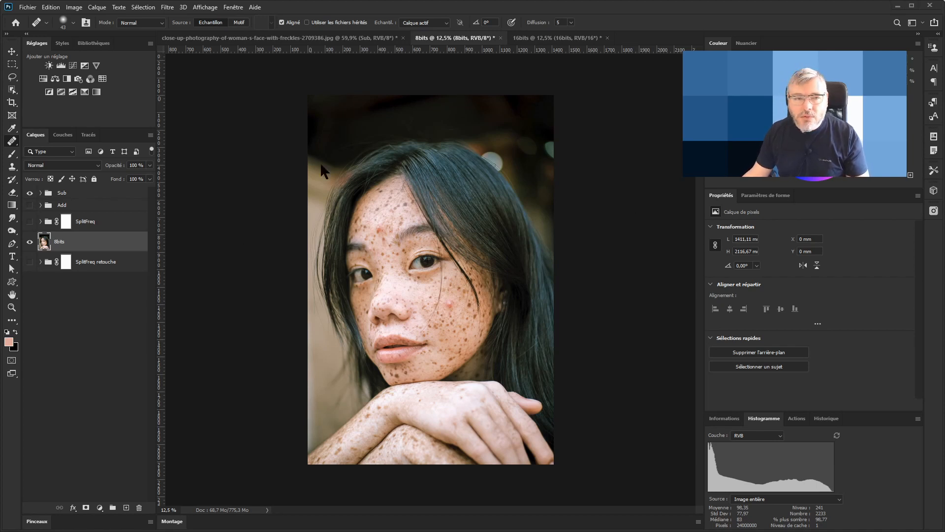
Switch to the Classeur1 workbook in Excel and highlight the Original row's Moyenne, StdDev and Médiane cells for 8bits, then for 16bits.
{"action": "left_click_drag", "start_coordinate": [944, 90], "coordinate": [461, 1]}
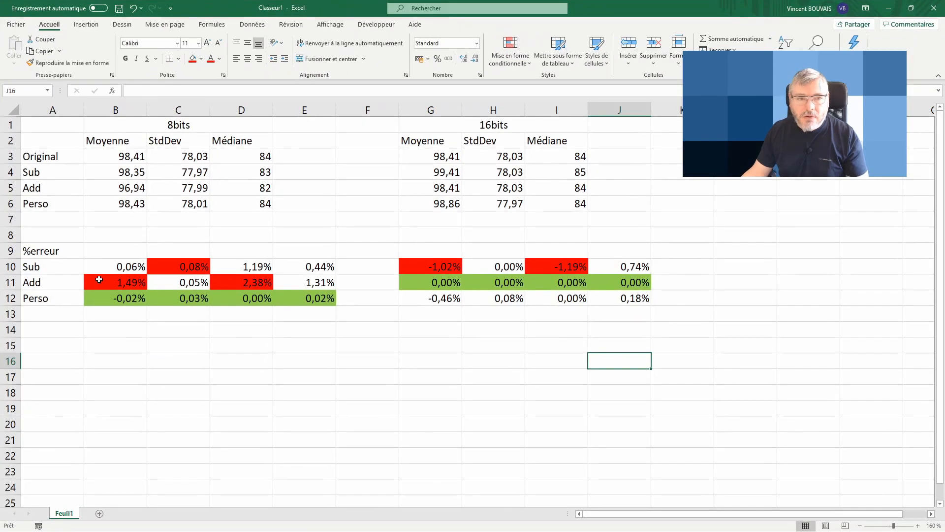
{"action": "left_click", "coordinate": [53, 156]}
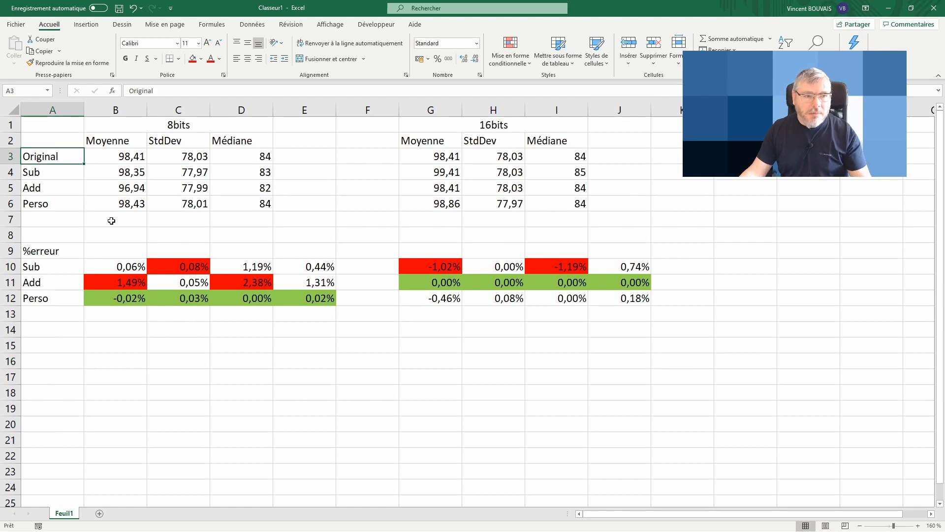
{"action": "left_click_drag", "start_coordinate": [122, 152], "coordinate": [224, 165]}
{"action": "left_click_drag", "start_coordinate": [450, 156], "coordinate": [542, 158]}
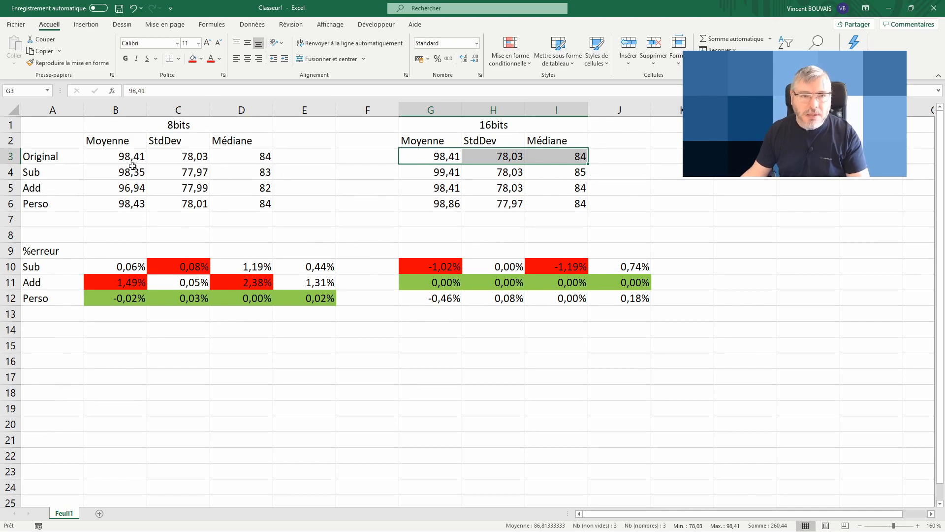
Switch back to Photoshop, hide the Sub group in the 8bits document and refresh the histogram to read the original's statistics.
{"action": "key", "text": "alt+Tab"}
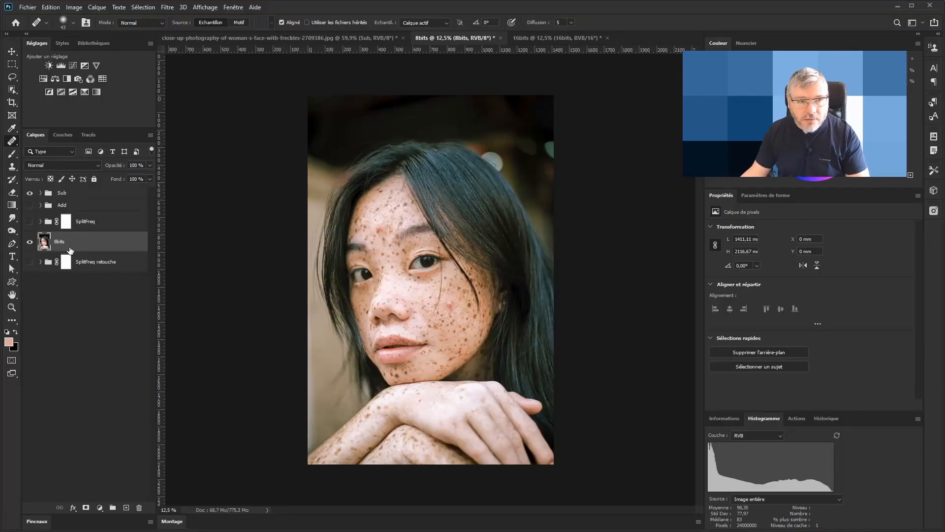
{"action": "left_click", "coordinate": [29, 192]}
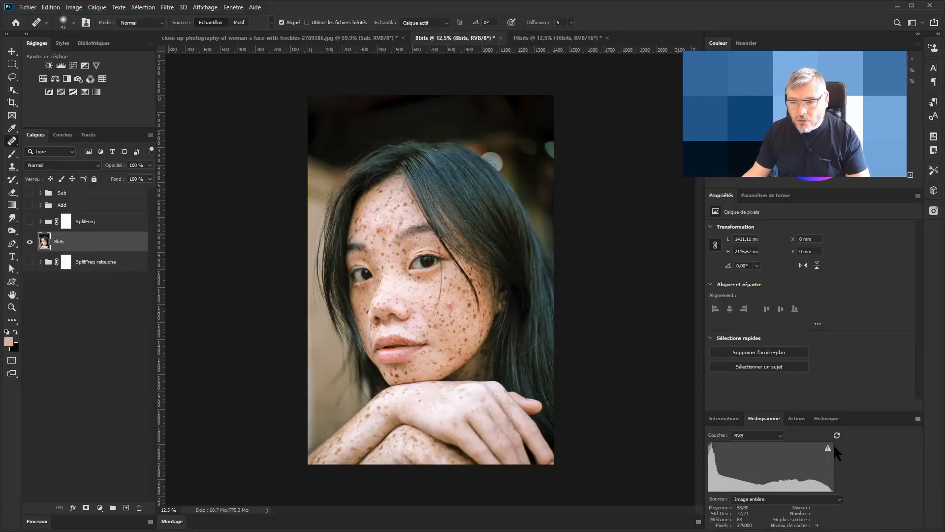
{"action": "left_click", "coordinate": [827, 448]}
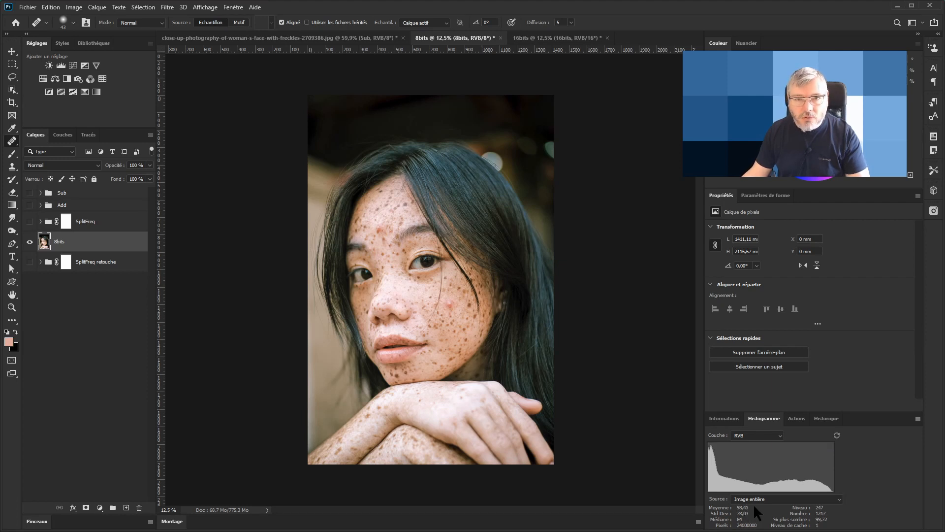
In the 16bits document, hide the Sub, Add and SplitFreq groups and refresh the histogram for the original layer.
{"action": "left_click", "coordinate": [551, 37]}
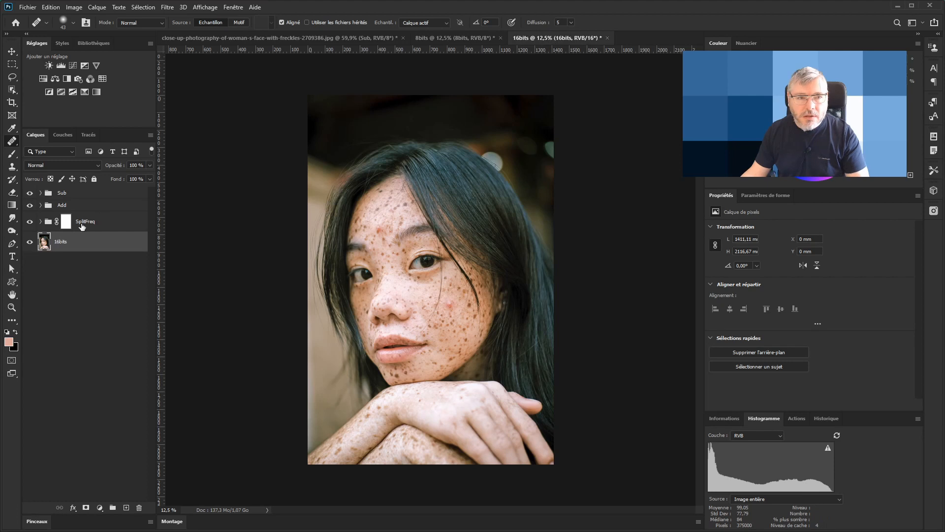
{"action": "left_click_drag", "start_coordinate": [30, 192], "coordinate": [30, 222]}
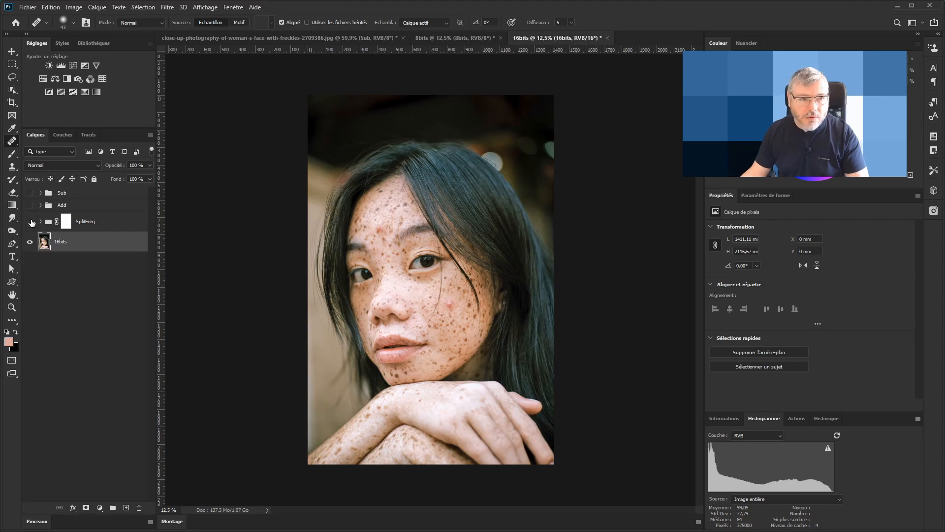
{"action": "left_click", "coordinate": [829, 447]}
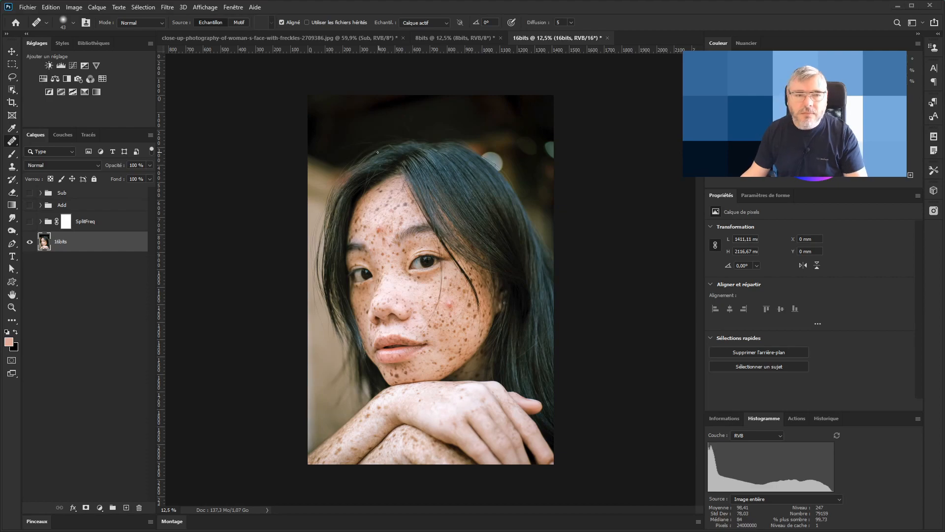
Switch to the Excel workbook and highlight the Original row's values across both the 8bits and 16bits tables.
{"action": "key", "text": "alt+Tab"}
{"action": "left_click", "coordinate": [121, 156]}
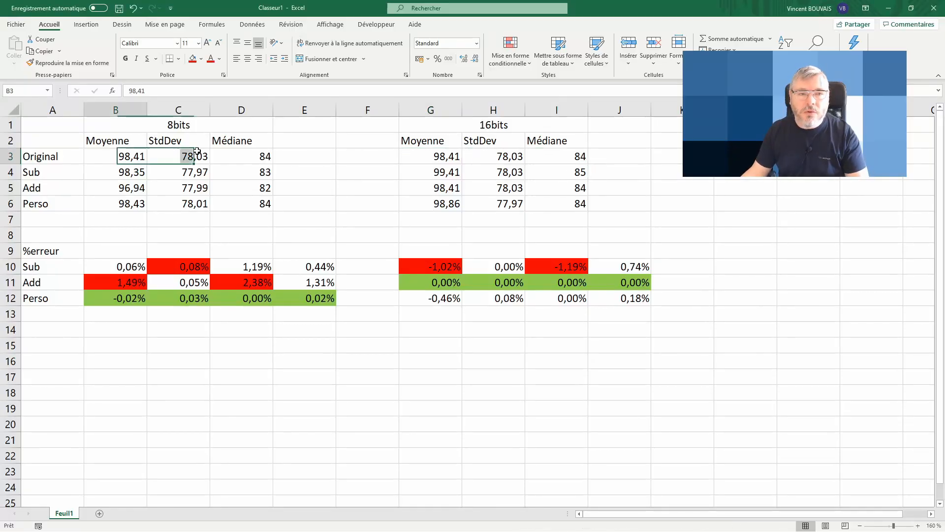
{"action": "left_click_drag", "start_coordinate": [121, 155], "coordinate": [586, 156]}
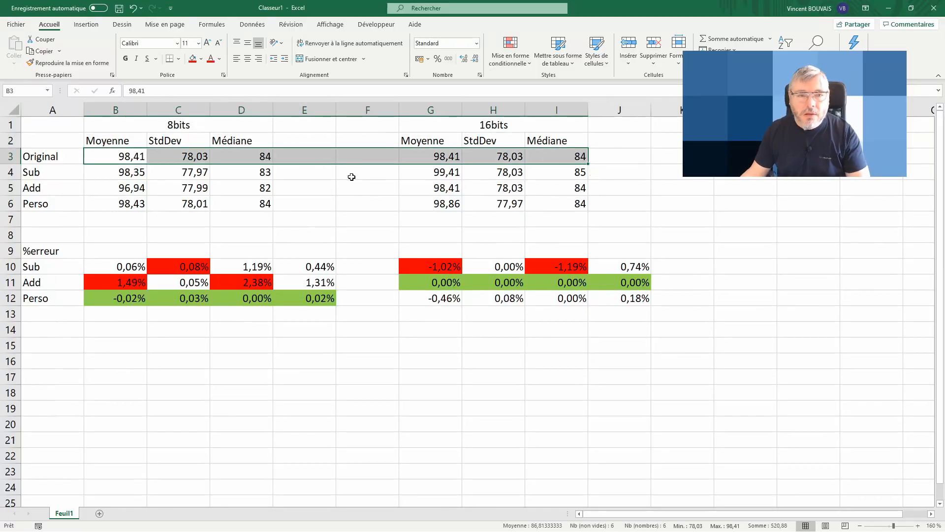